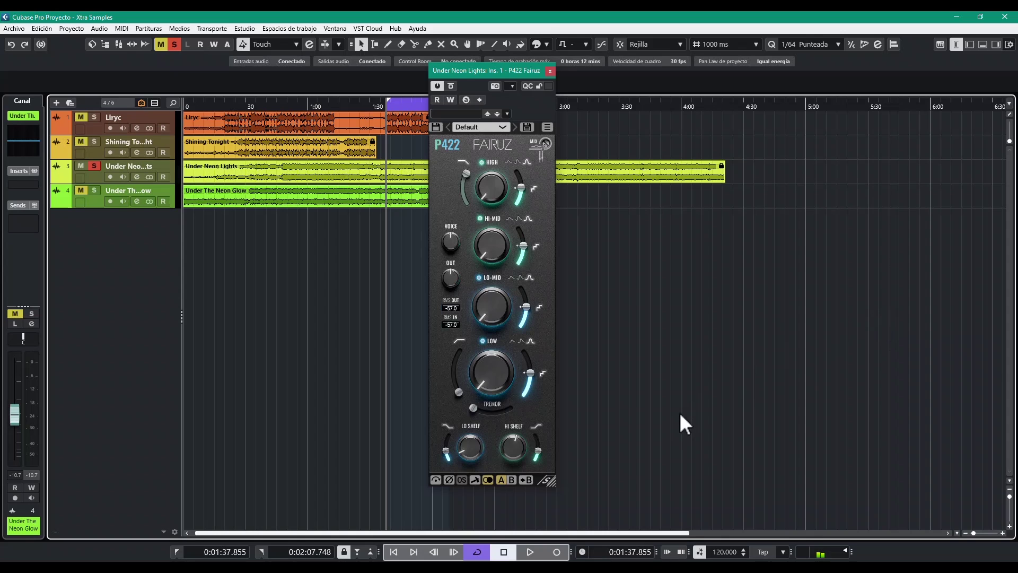
- Play the looped section and compare the sound with the EQ bypassed and active several times, ending with playback stopped
{"action": "key", "text": "space"}
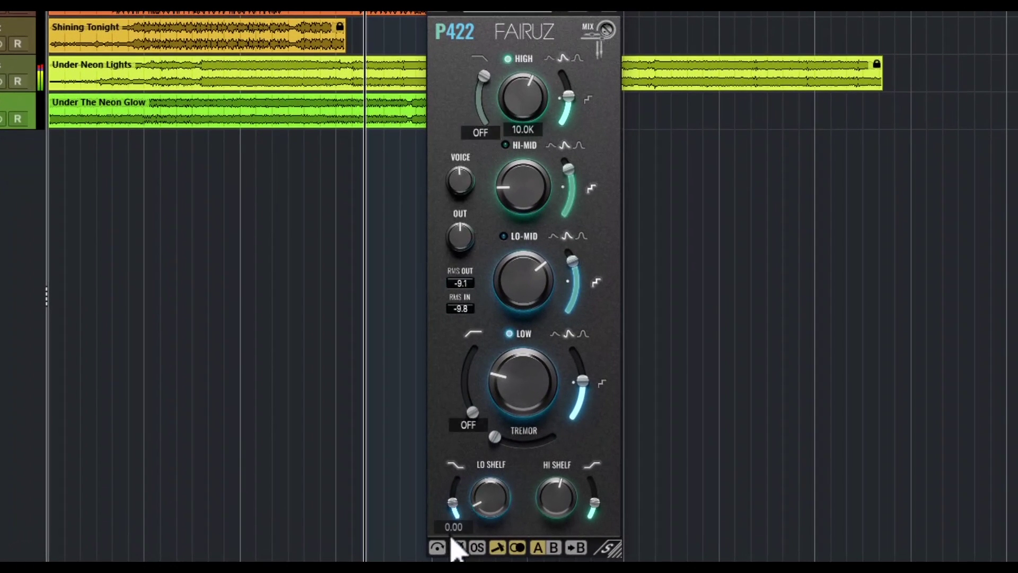
{"action": "left_click", "coordinate": [438, 549]}
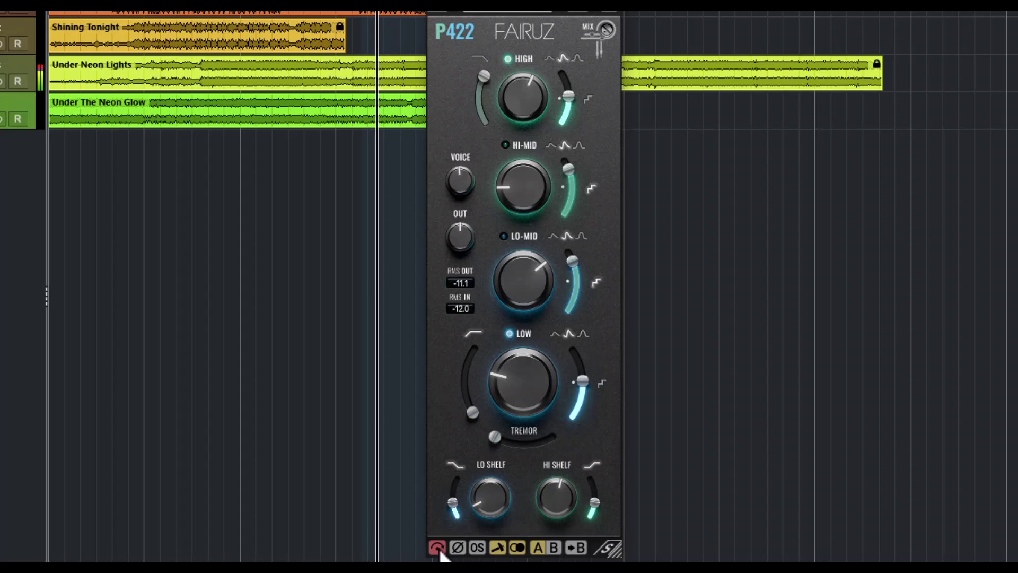
{"action": "left_click", "coordinate": [438, 549]}
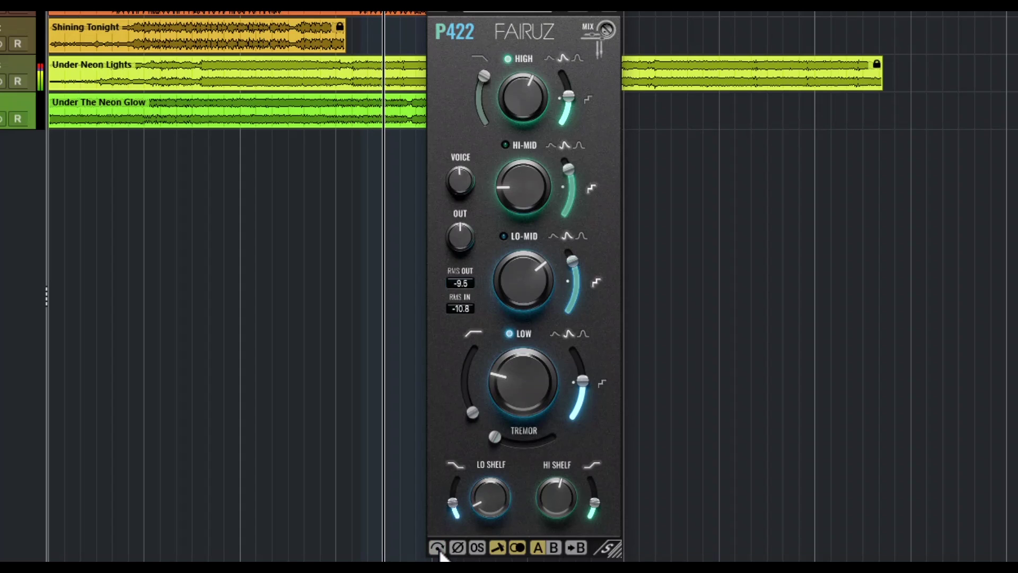
{"action": "left_click", "coordinate": [438, 549]}
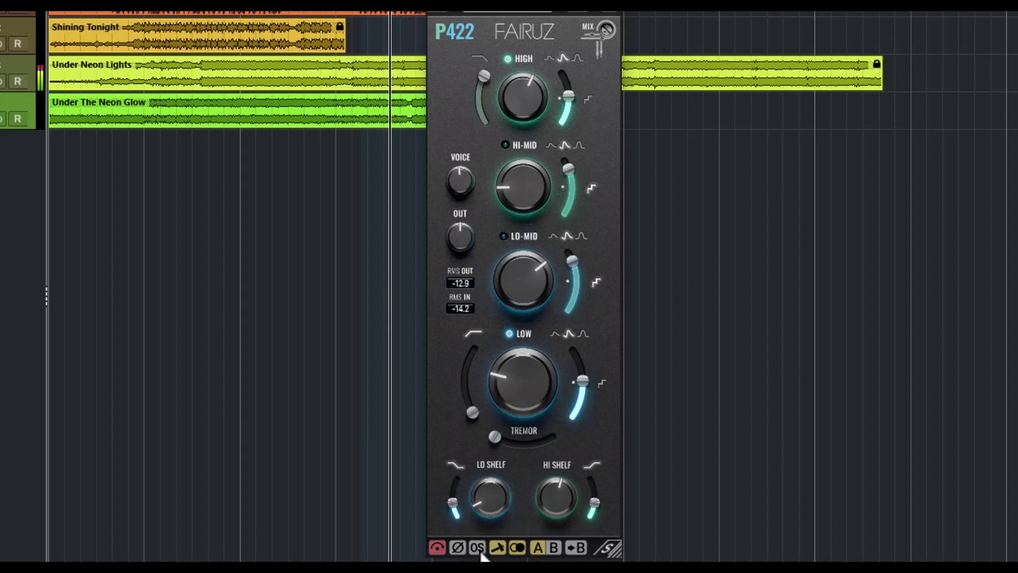
{"action": "left_click", "coordinate": [438, 549]}
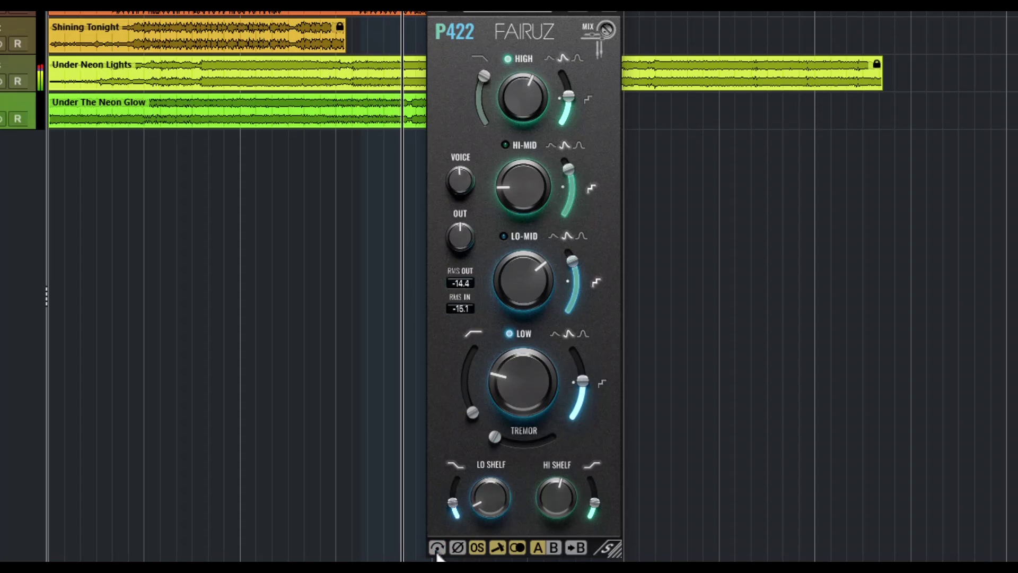
{"action": "left_click", "coordinate": [438, 549]}
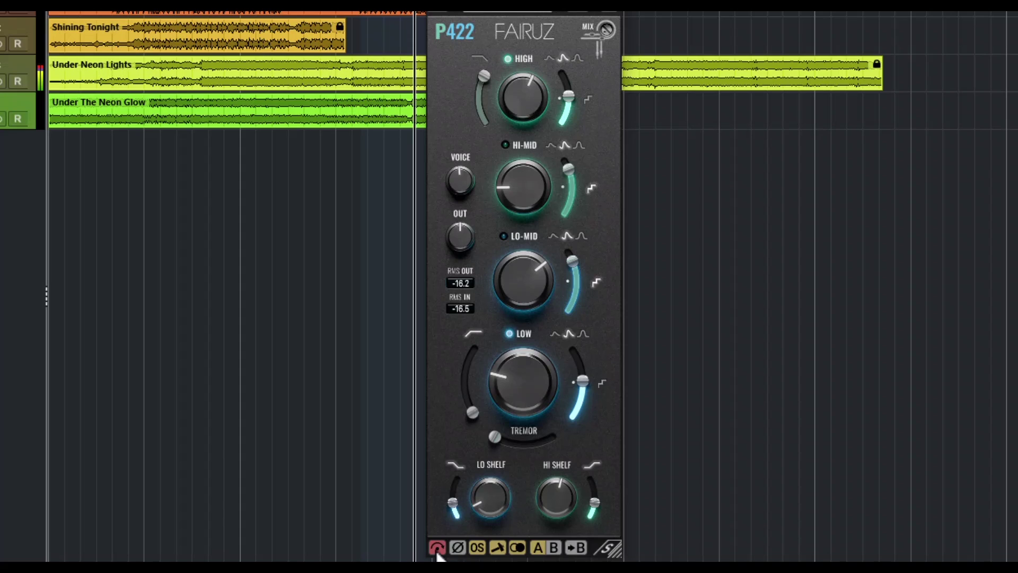
{"action": "left_click", "coordinate": [437, 549]}
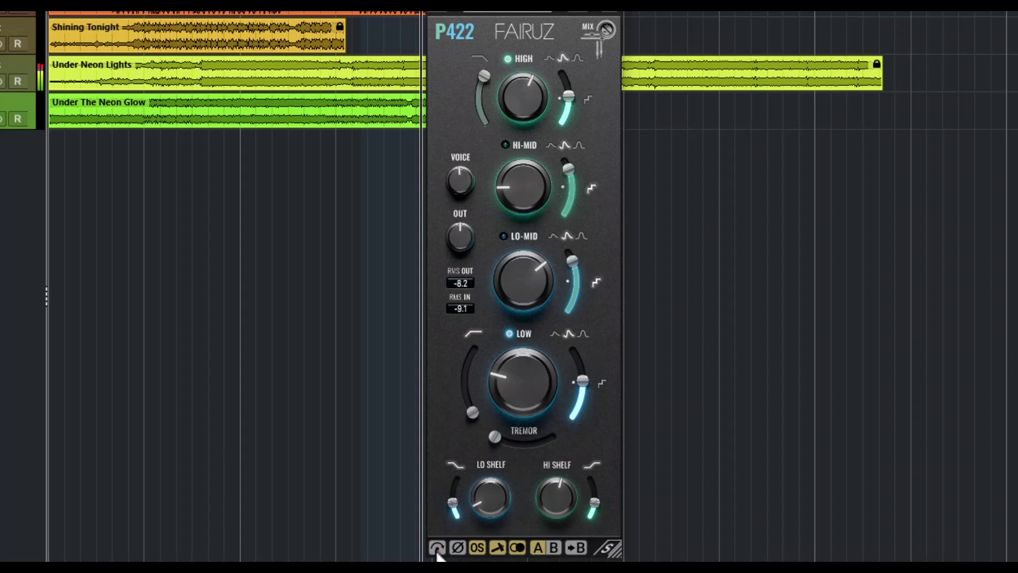
{"action": "left_click", "coordinate": [437, 549]}
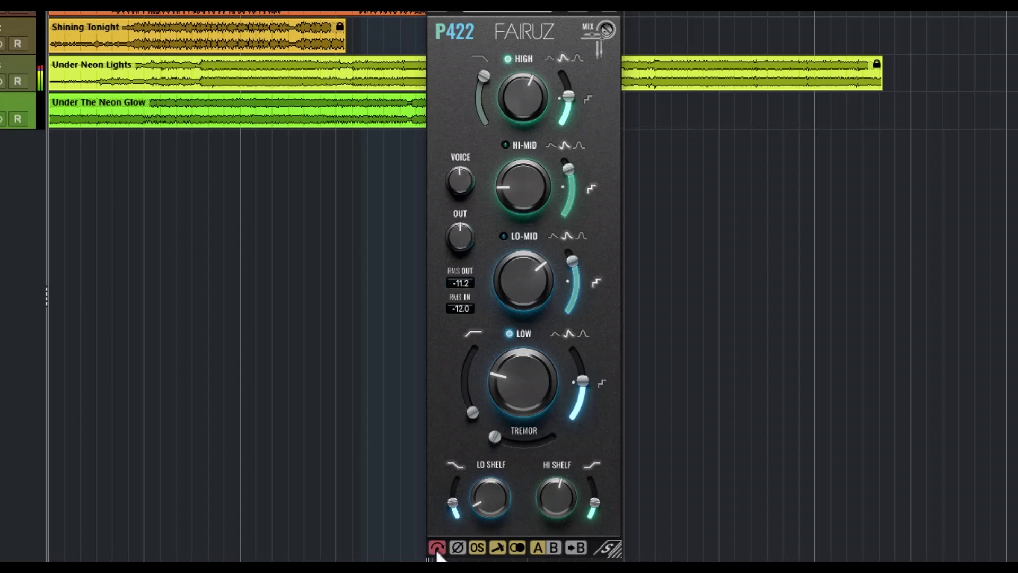
{"action": "left_click", "coordinate": [437, 549]}
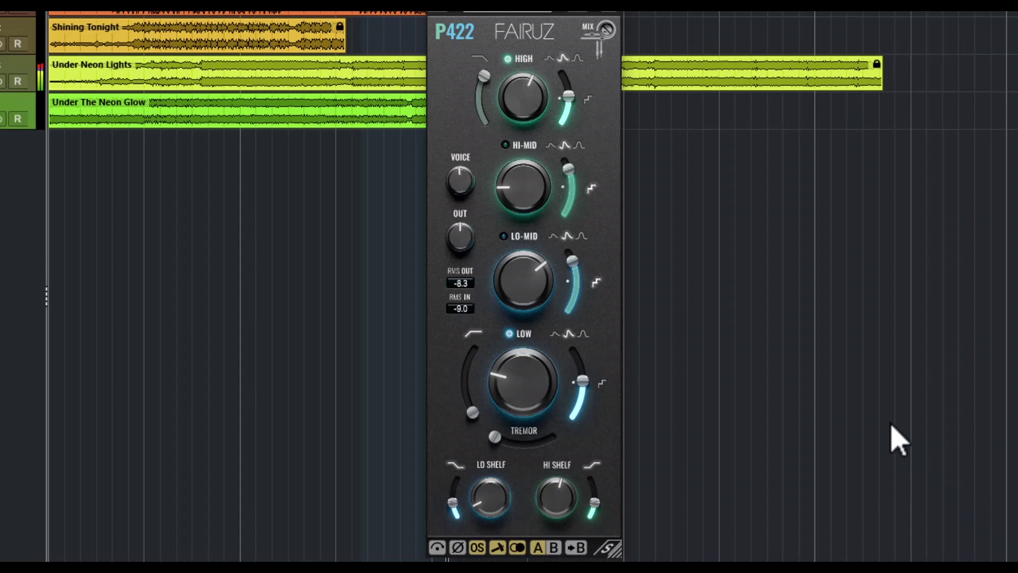
{"action": "key", "text": "space"}
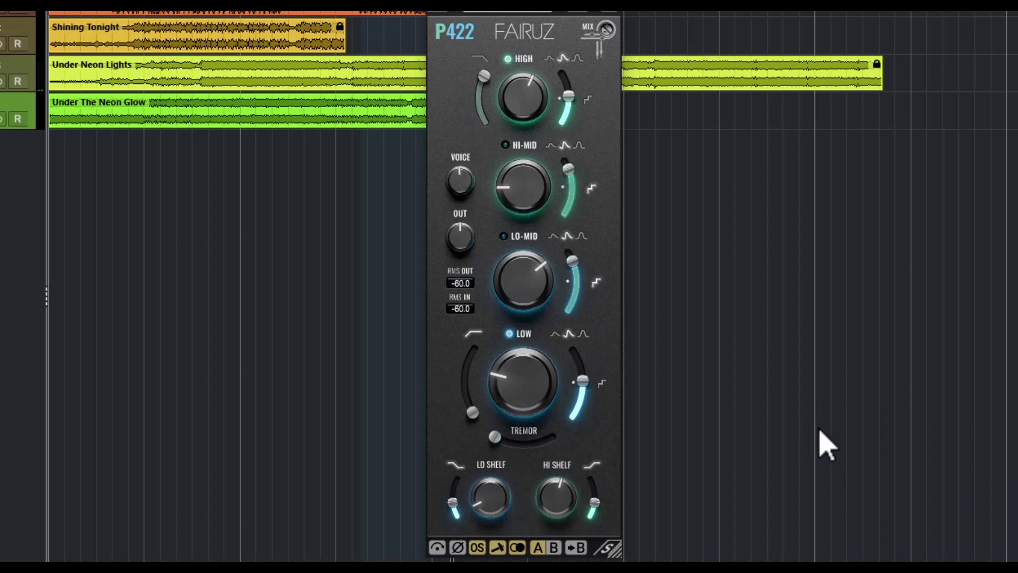
- Resize the plugin window, step through the bass presets up to Bass 3_DD, and return to the Default preset
{"action": "left_click_drag", "start_coordinate": [609, 551], "coordinate": [642, 572]}
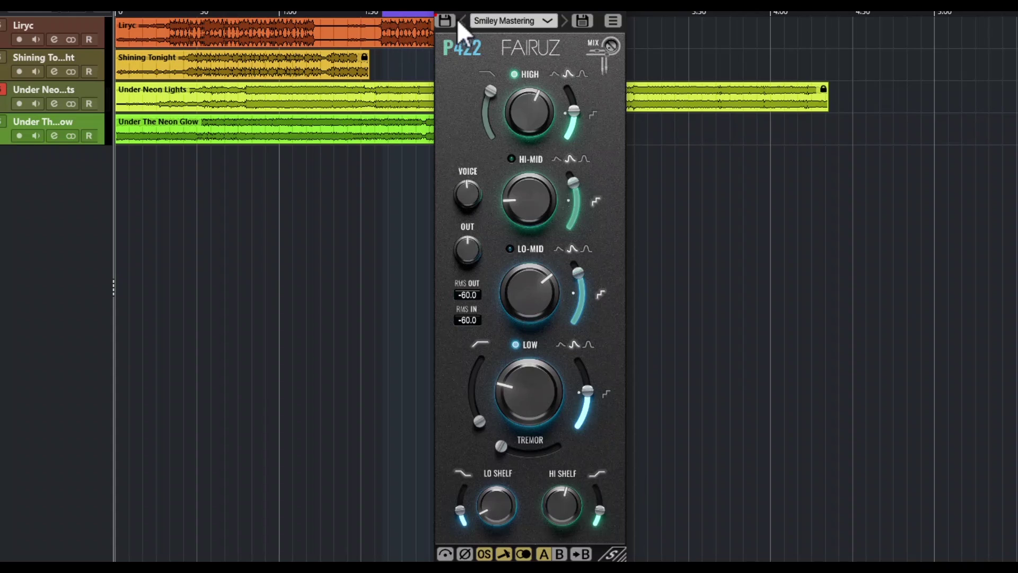
{"action": "left_click", "coordinate": [546, 21]}
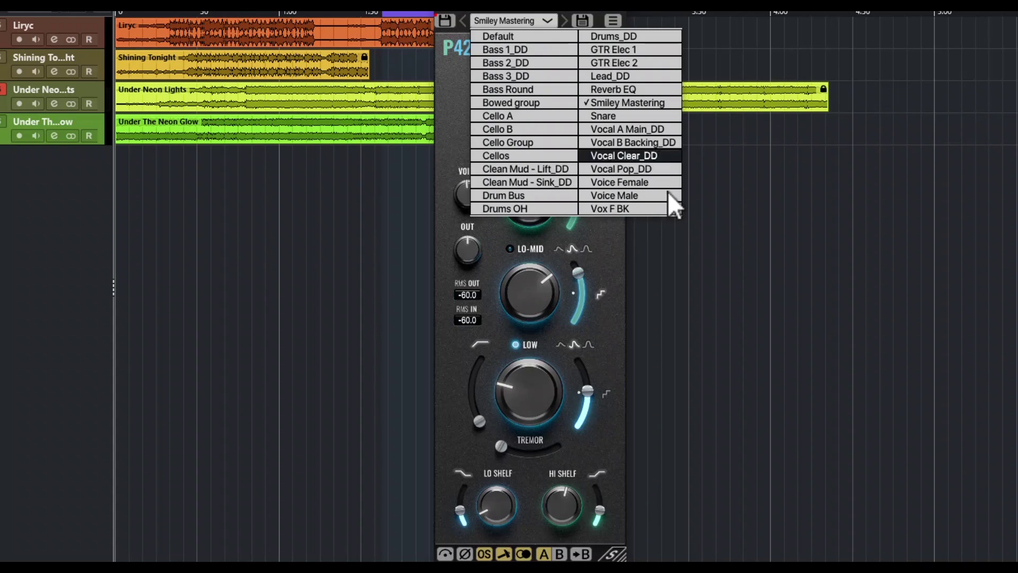
{"action": "left_click", "coordinate": [506, 38]}
{"action": "left_click", "coordinate": [564, 22]}
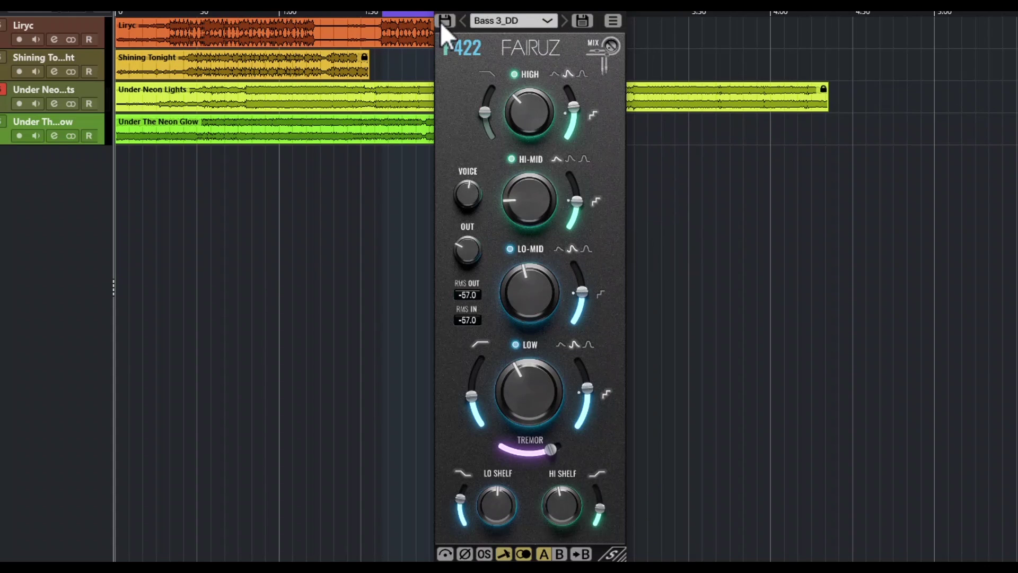
{"action": "left_click", "coordinate": [463, 21]}
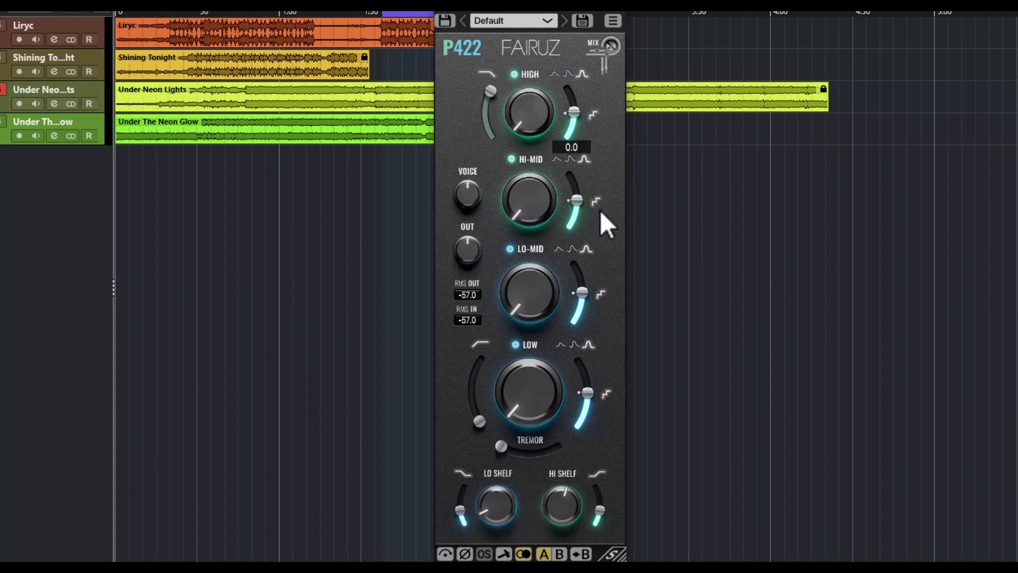
- Switch the plugin's Show Labels option off and back on
{"action": "left_click", "coordinate": [613, 21]}
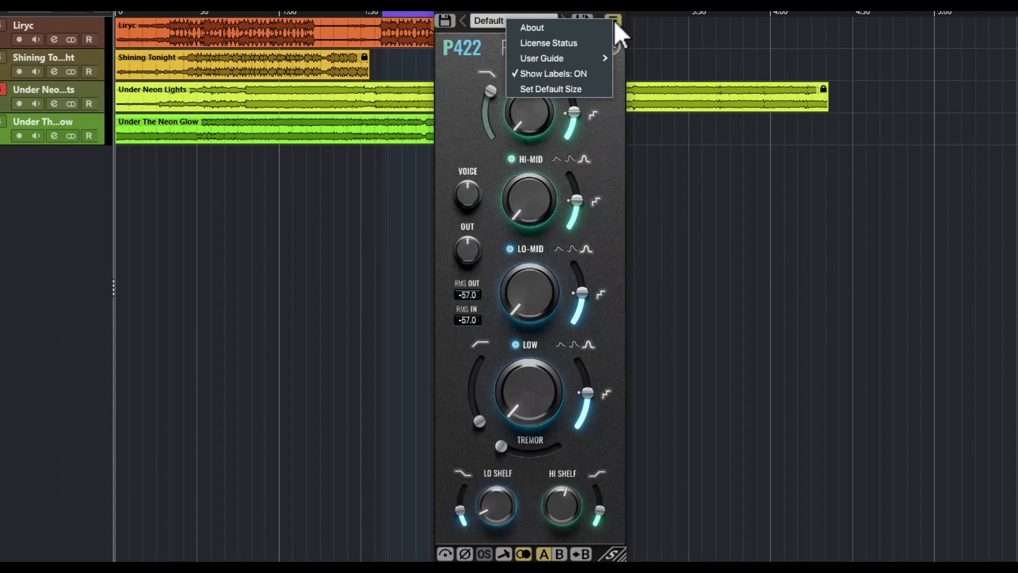
{"action": "mouse_move", "coordinate": [579, 60]}
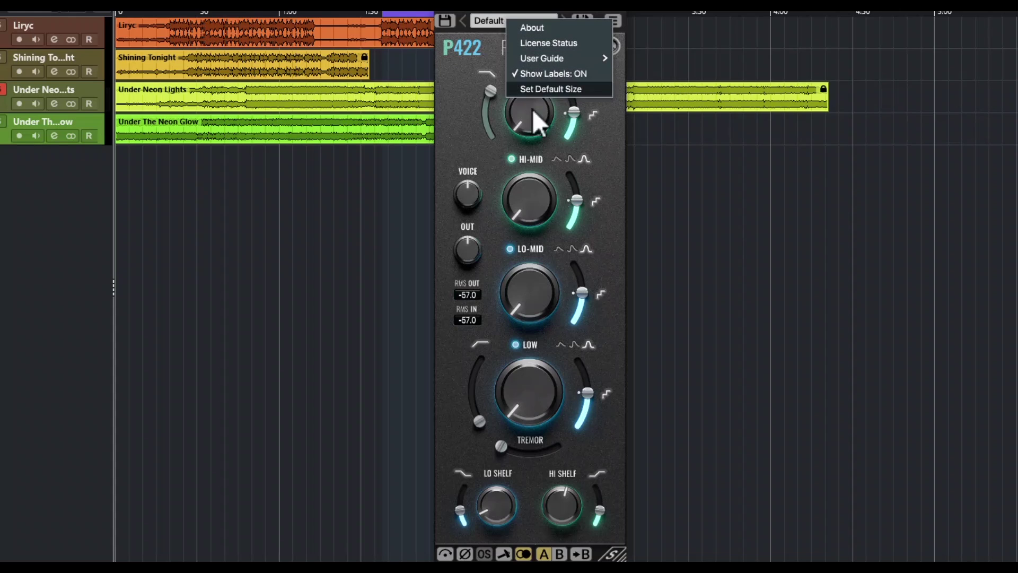
{"action": "left_click", "coordinate": [591, 136]}
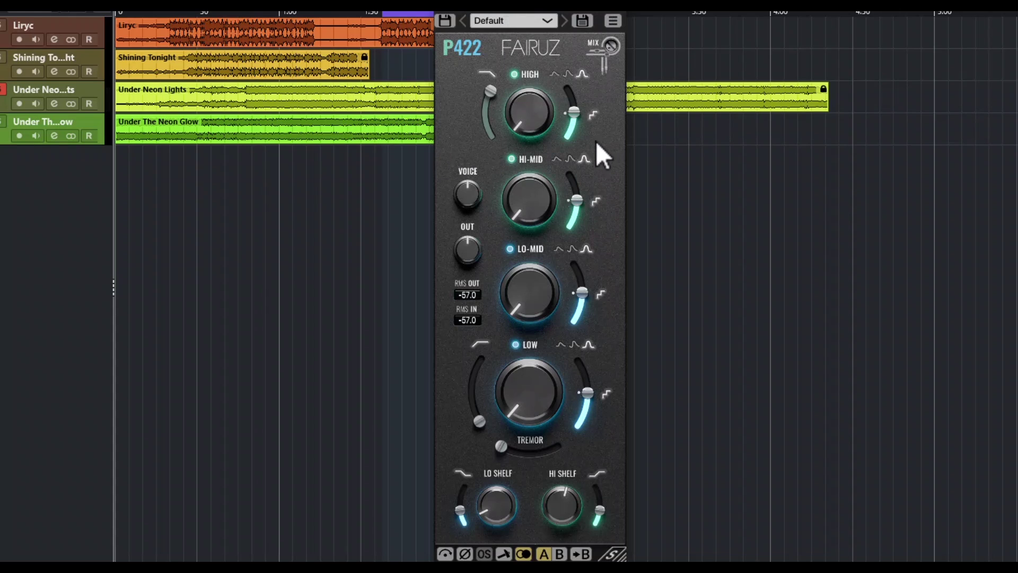
{"action": "left_click_drag", "start_coordinate": [528, 121], "coordinate": [511, 140]}
{"action": "left_click", "coordinate": [613, 20]}
{"action": "left_click", "coordinate": [572, 90]}
{"action": "left_click", "coordinate": [614, 20]}
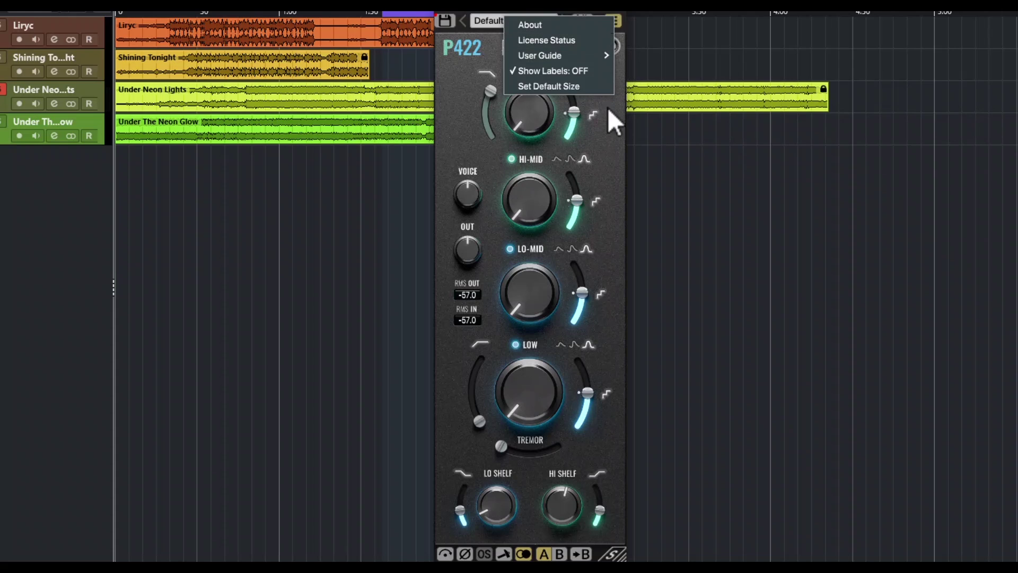
{"action": "left_click", "coordinate": [555, 71]}
{"action": "left_click", "coordinate": [613, 20]}
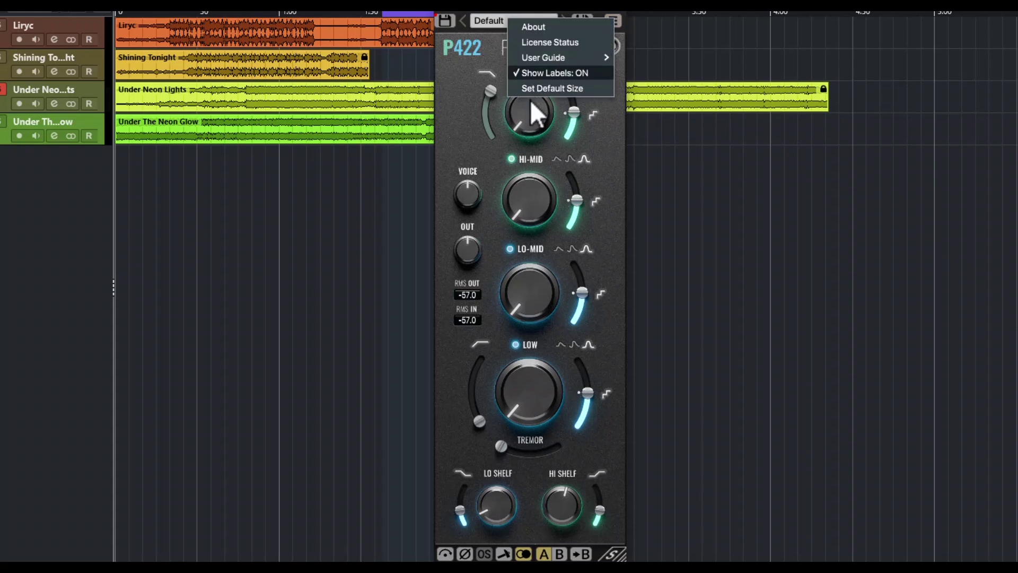
{"action": "left_click", "coordinate": [578, 95]}
{"action": "mouse_move", "coordinate": [576, 201]}
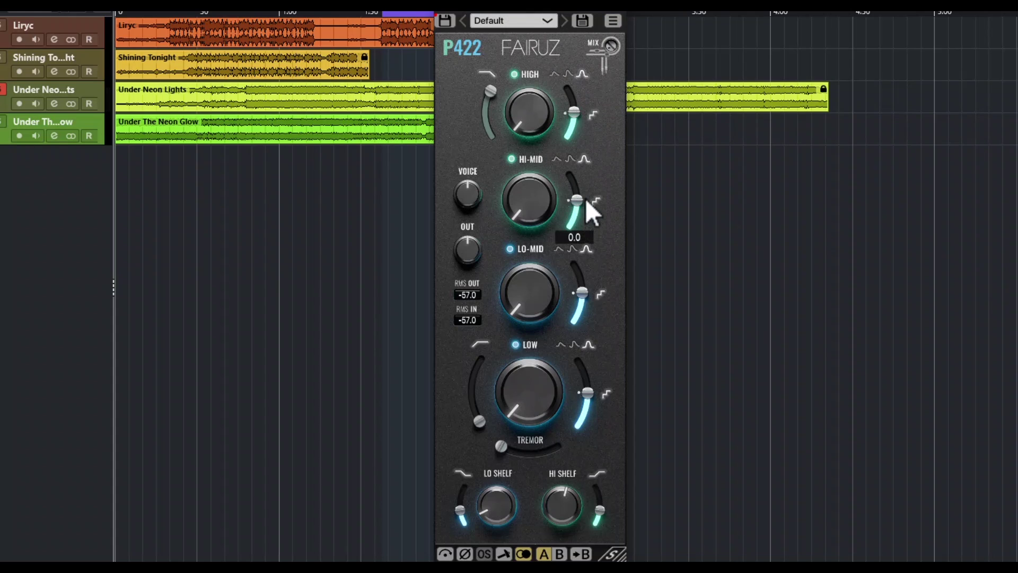
- Try the Mix control, lower the high-cut filter to 800, and return the filter to OFF
{"action": "mouse_move", "coordinate": [617, 50]}
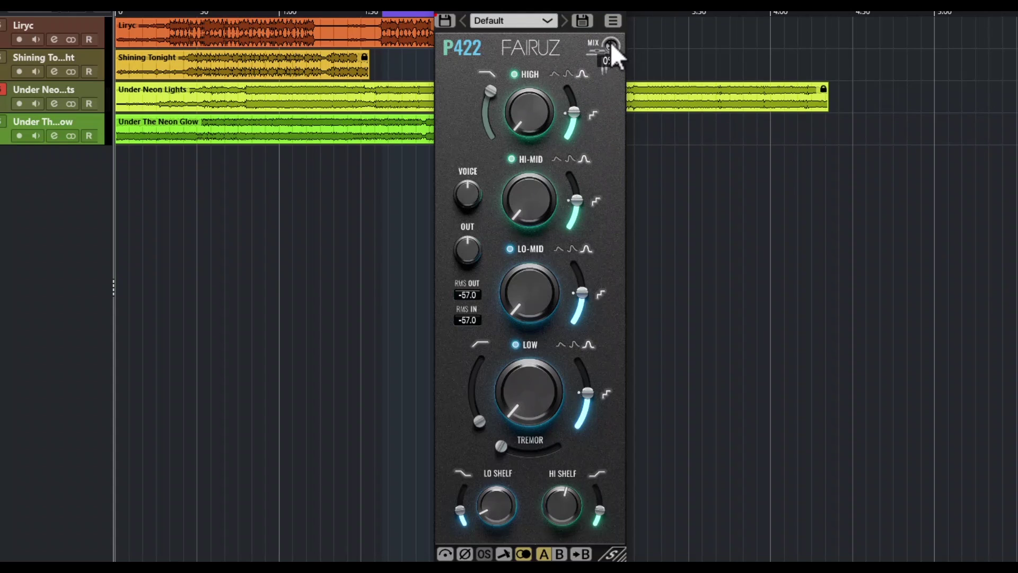
{"action": "left_click_drag", "start_coordinate": [610, 46], "coordinate": [628, 7]}
{"action": "mouse_move", "coordinate": [495, 97]}
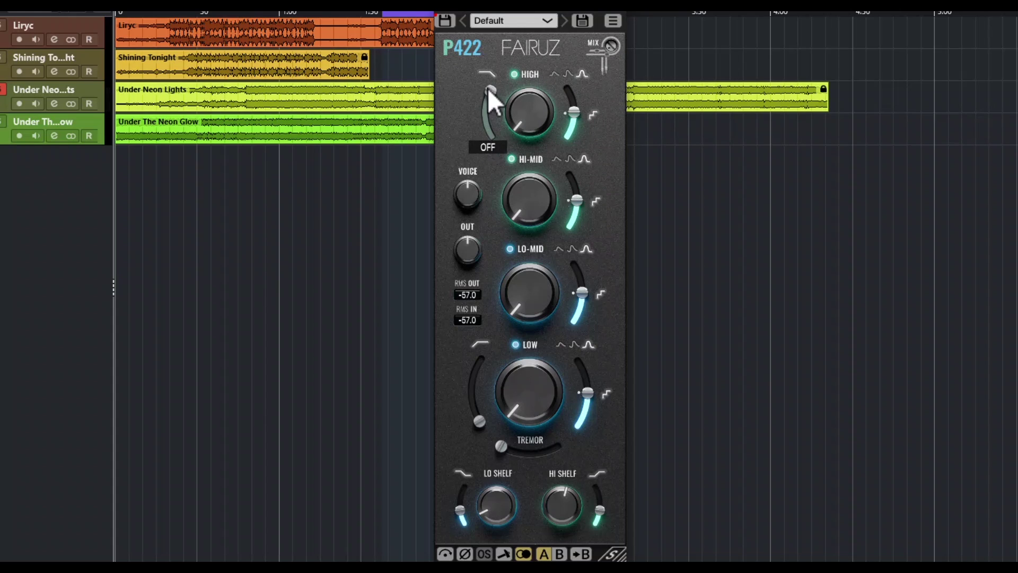
{"action": "left_click_drag", "start_coordinate": [488, 88], "coordinate": [487, 107]}
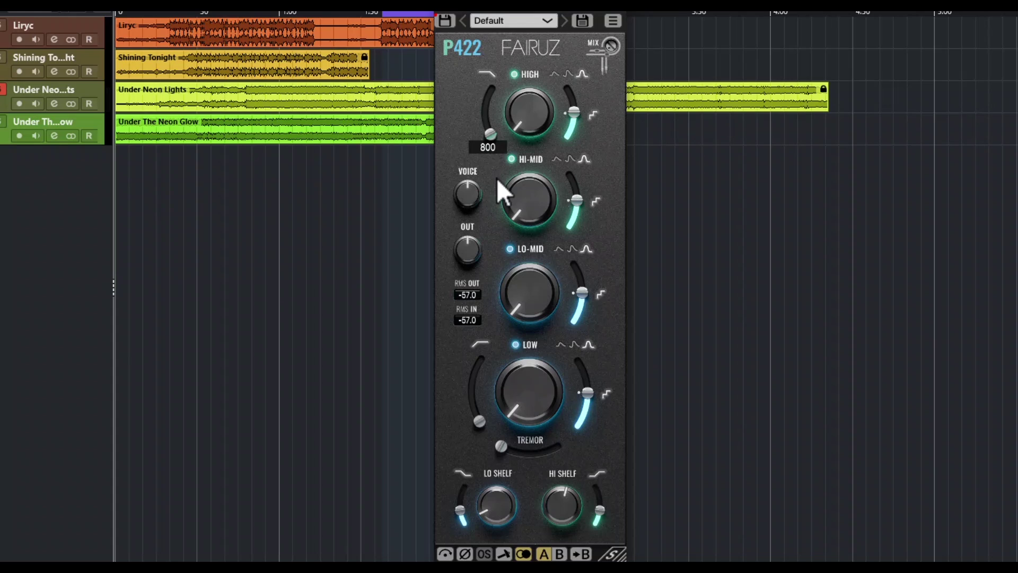
{"action": "left_click_drag", "start_coordinate": [495, 134], "coordinate": [495, 81]}
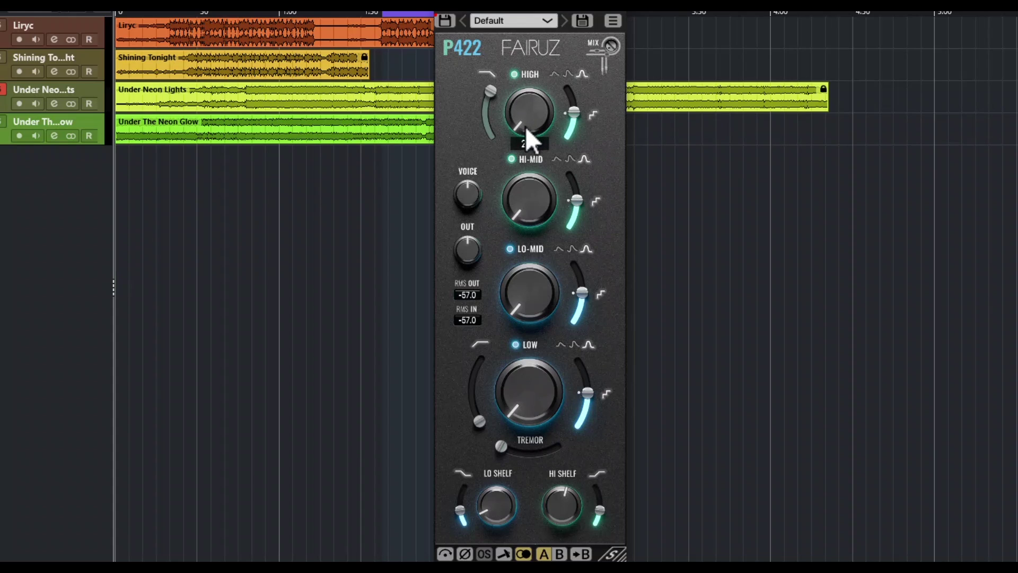
- Raise the High band's frequency to mid-range, compare its curve widths, keep the narrowest one, and boost the band's gain slightly
{"action": "left_click_drag", "start_coordinate": [526, 59], "coordinate": [547, 129]}
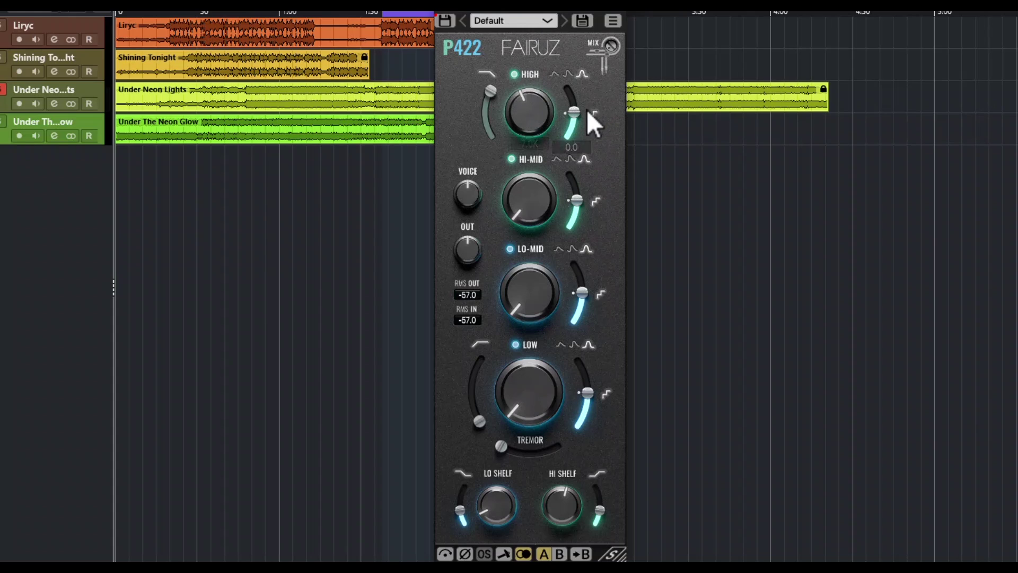
{"action": "mouse_move", "coordinate": [575, 123]}
{"action": "left_click_drag", "start_coordinate": [572, 110], "coordinate": [565, 180]}
{"action": "left_click_drag", "start_coordinate": [569, 134], "coordinate": [572, 116]}
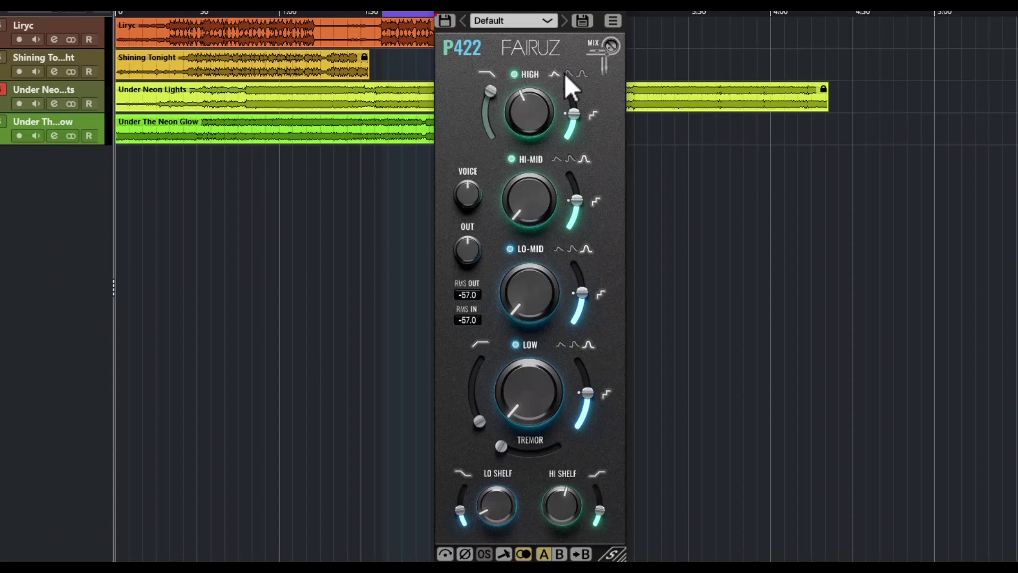
{"action": "left_click", "coordinate": [581, 74]}
{"action": "mouse_move", "coordinate": [571, 116]}
{"action": "left_mouse_down"}
{"action": "mouse_move", "coordinate": [573, 83]}
{"action": "mouse_move", "coordinate": [570, 114]}
{"action": "mouse_move", "coordinate": [577, 108]}
{"action": "left_mouse_up"}
- Raise the Hi-Mid band's frequency, cut its gain slightly, and select the medium curve width
{"action": "left_click_drag", "start_coordinate": [527, 200], "coordinate": [523, 170]}
{"action": "mouse_move", "coordinate": [577, 195]}
{"action": "left_mouse_down"}
{"action": "mouse_move", "coordinate": [581, 168]}
{"action": "mouse_move", "coordinate": [568, 241]}
{"action": "mouse_move", "coordinate": [574, 191]}
{"action": "left_mouse_up"}
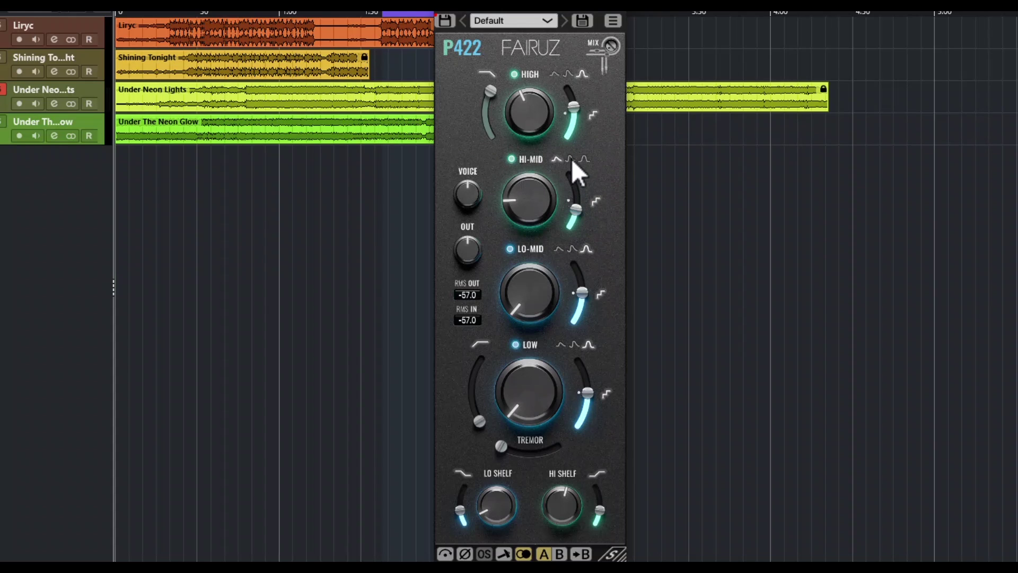
{"action": "left_click", "coordinate": [570, 158]}
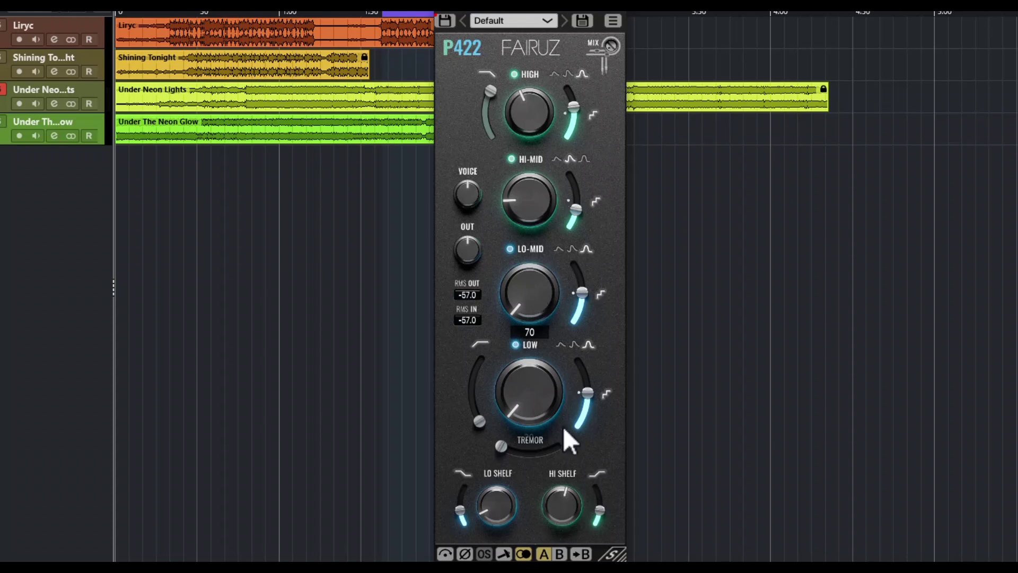
- Try cutting and boosting the Voice control, leave it boosted, and raise the Out level slightly
{"action": "mouse_move", "coordinate": [587, 381]}
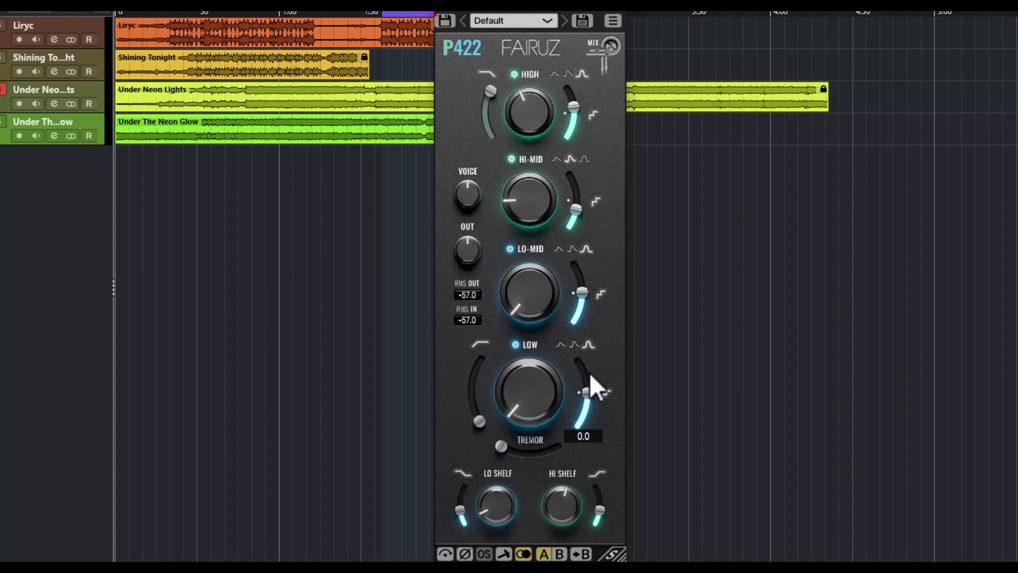
{"action": "mouse_move", "coordinate": [472, 201]}
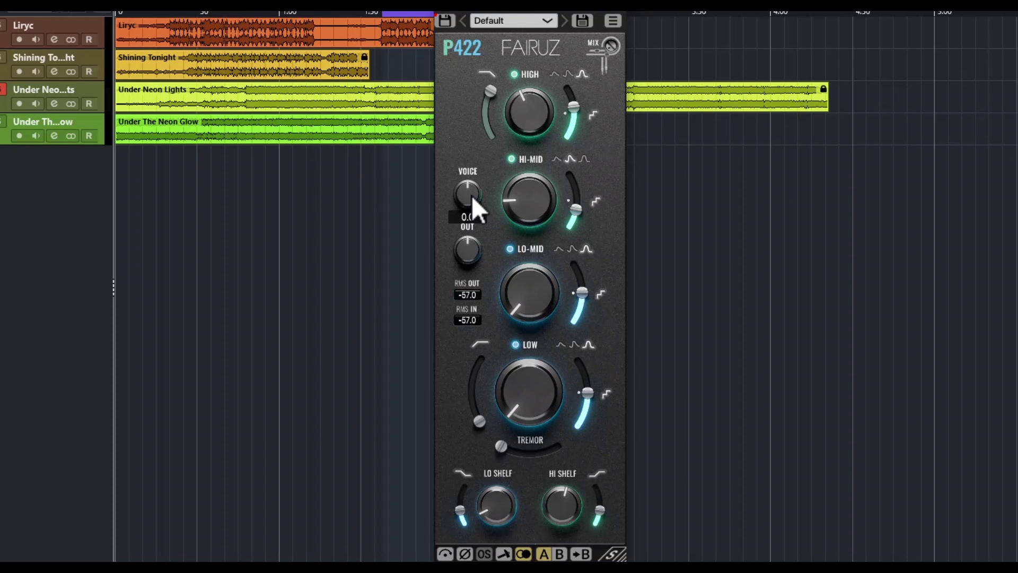
{"action": "left_click_drag", "start_coordinate": [485, 202], "coordinate": [475, 239]}
{"action": "left_click_drag", "start_coordinate": [475, 190], "coordinate": [478, 173]}
{"action": "mouse_move", "coordinate": [478, 174]}
{"action": "left_mouse_down"}
{"action": "mouse_move", "coordinate": [477, 161]}
{"action": "mouse_move", "coordinate": [475, 190]}
{"action": "left_mouse_up"}
{"action": "left_click_drag", "start_coordinate": [475, 226], "coordinate": [468, 168]}
{"action": "scroll", "coordinate": [467, 241], "scroll_direction": "up", "scroll_amount": 3}
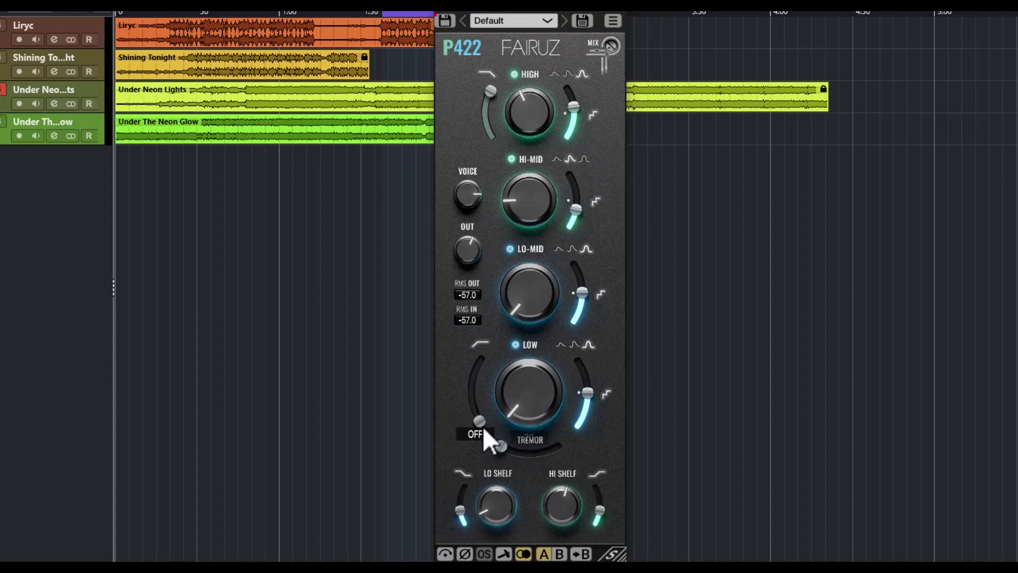
- Try raising the low-cut filter and the Tremor amount, and return them to OFF and 0.00
{"action": "left_click_drag", "start_coordinate": [481, 425], "coordinate": [472, 396]}
{"action": "left_click_drag", "start_coordinate": [498, 448], "coordinate": [511, 450]}
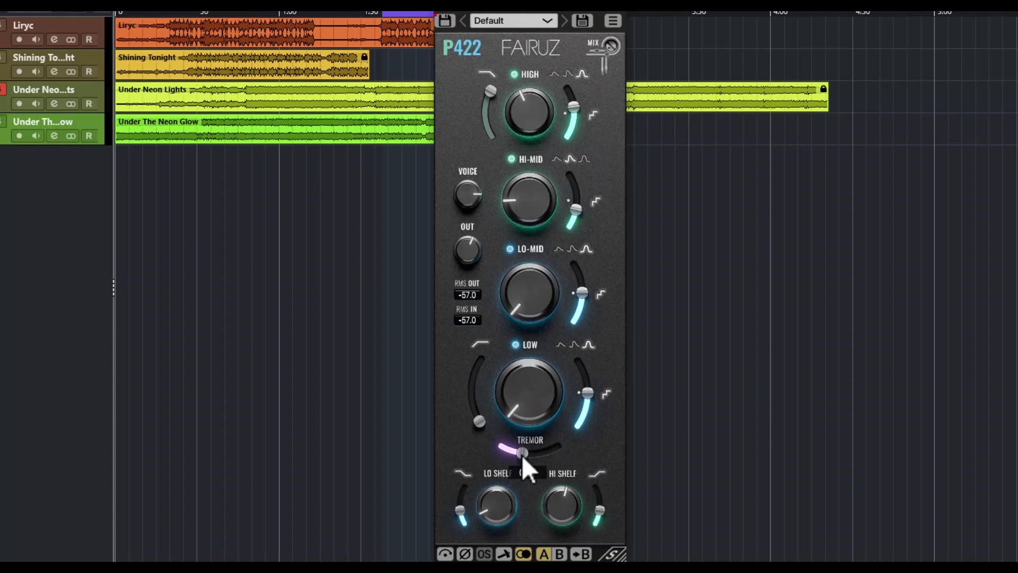
{"action": "left_click_drag", "start_coordinate": [529, 457], "coordinate": [468, 431]}
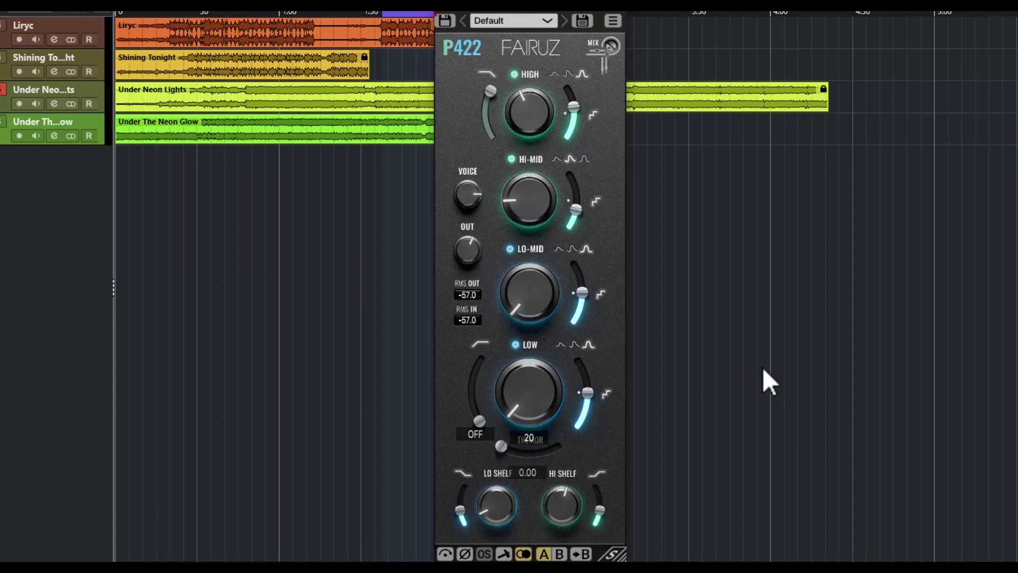
- Set the Lo Shelf frequency to 165 and its gain to -0.04
{"action": "mouse_move", "coordinate": [503, 482]}
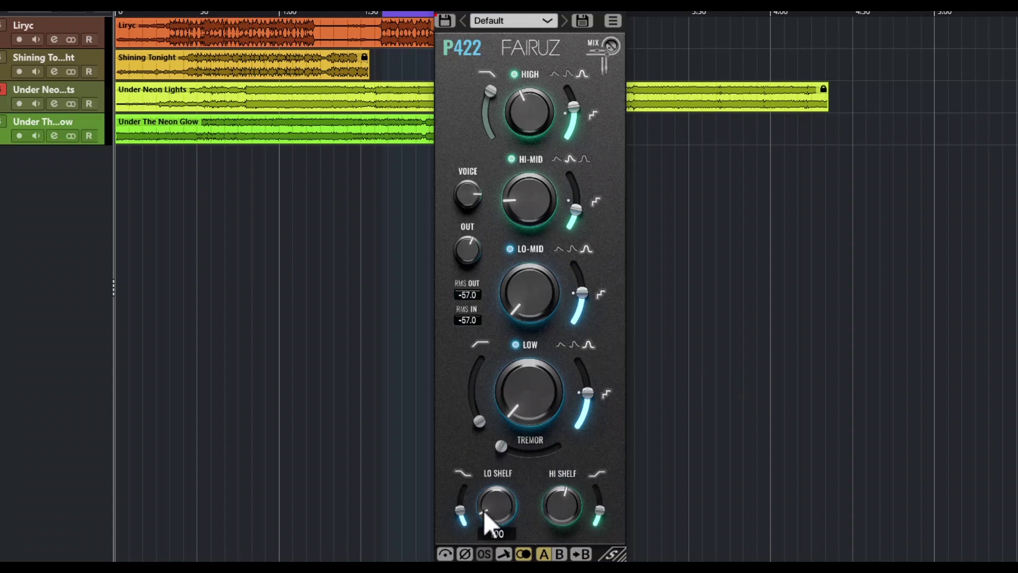
{"action": "left_click_drag", "start_coordinate": [483, 510], "coordinate": [491, 423]}
{"action": "left_click_drag", "start_coordinate": [463, 514], "coordinate": [470, 454]}
{"action": "left_click_drag", "start_coordinate": [458, 528], "coordinate": [470, 440]}
{"action": "left_click", "coordinate": [460, 510]}
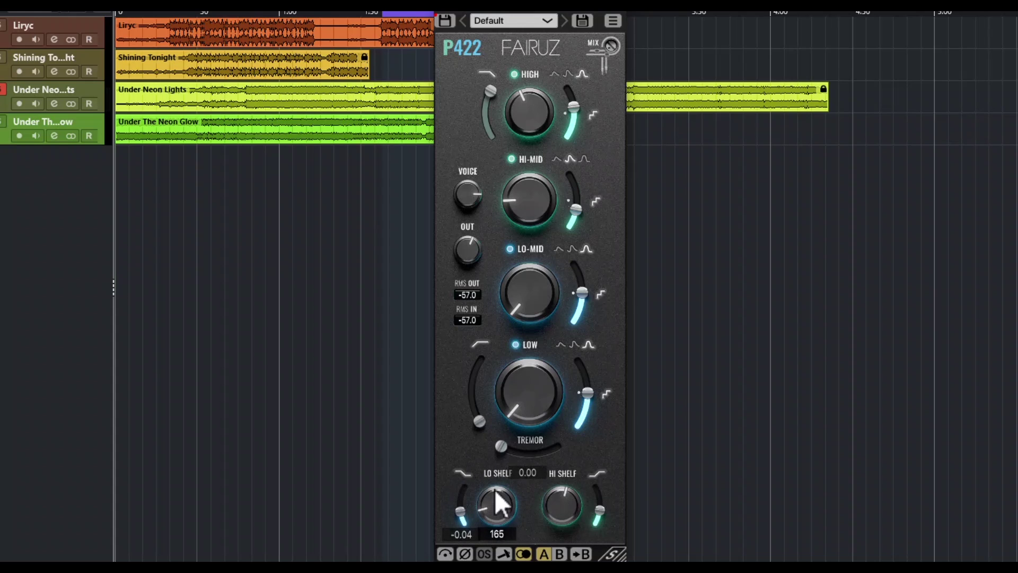
- Set the Hi Shelf frequency to 14.87K and its gain to 0.04, and toggle the plugin bypass on and off
{"action": "mouse_move", "coordinate": [578, 503]}
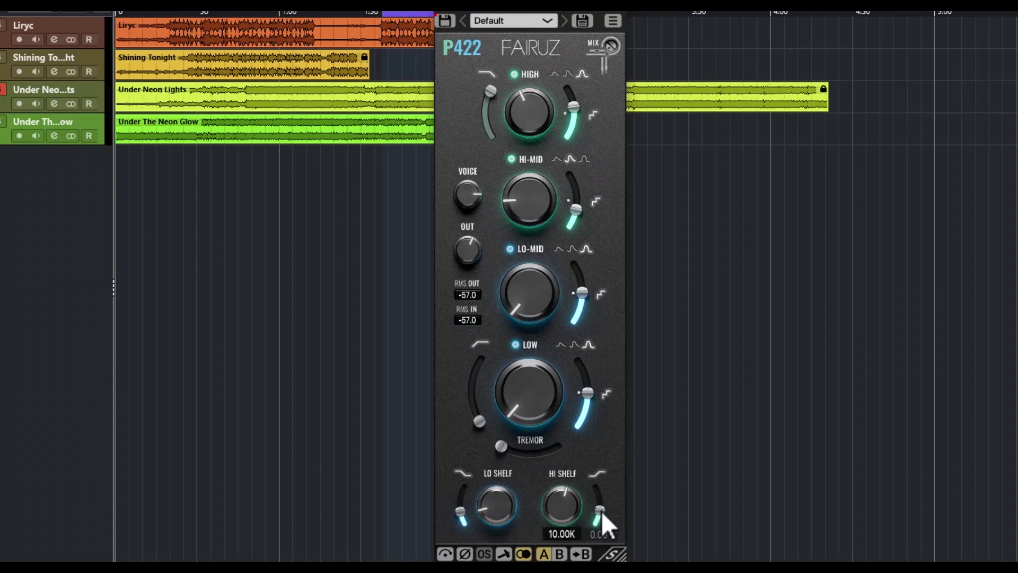
{"action": "left_click_drag", "start_coordinate": [565, 509], "coordinate": [599, 505]}
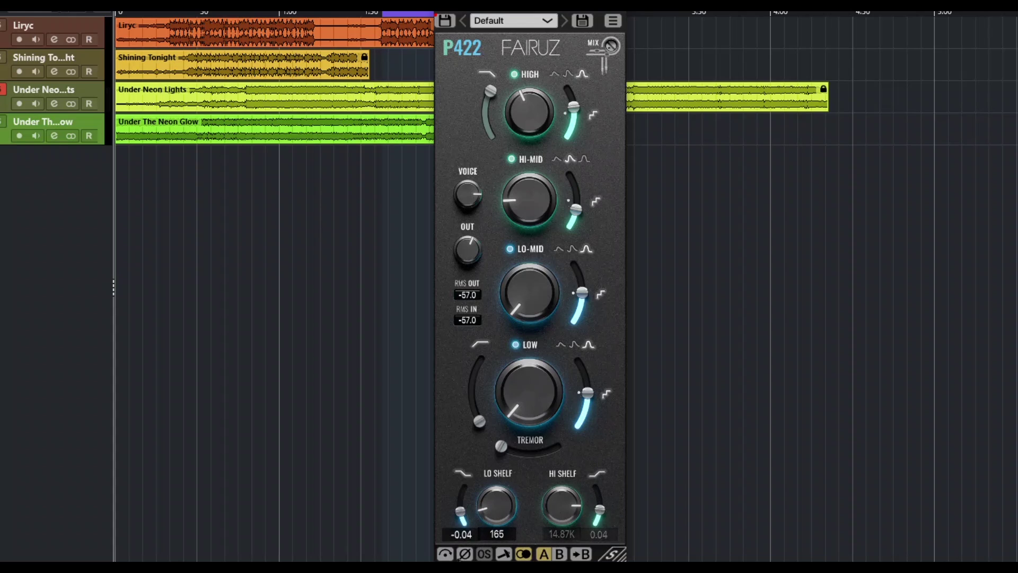
{"action": "left_click", "coordinate": [446, 554]}
{"action": "left_click", "coordinate": [446, 554]}
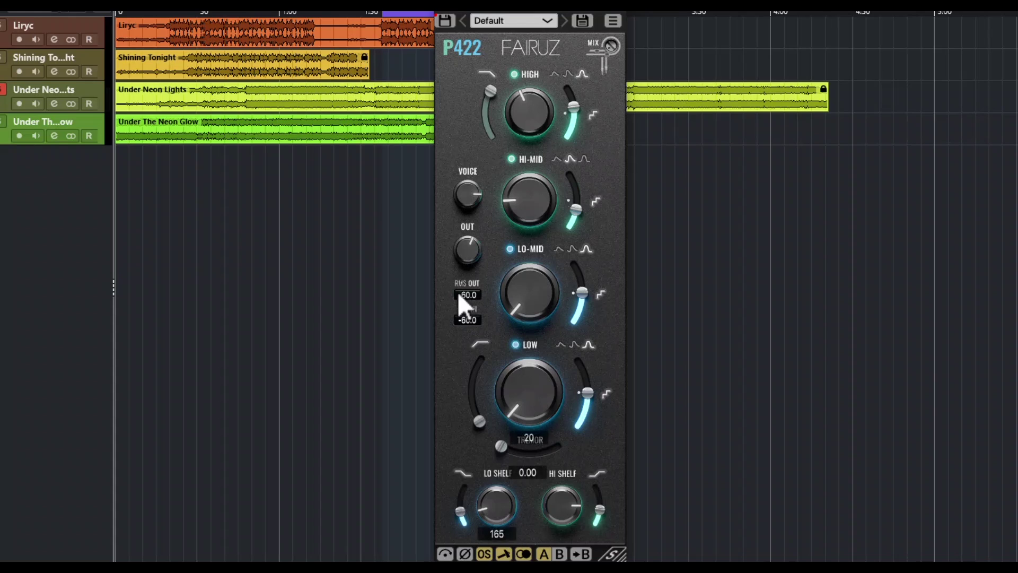
- Lower the Voice amount in two passes, and switch to settings slot B and back to A
{"action": "mouse_move", "coordinate": [457, 193]}
{"action": "left_click_drag", "start_coordinate": [457, 191], "coordinate": [466, 215]}
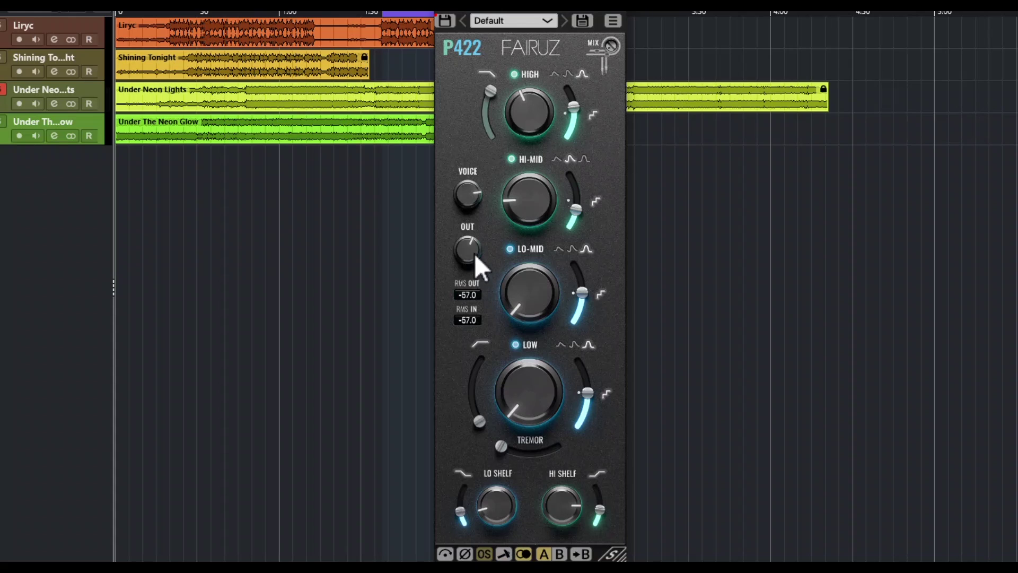
{"action": "mouse_move", "coordinate": [471, 192]}
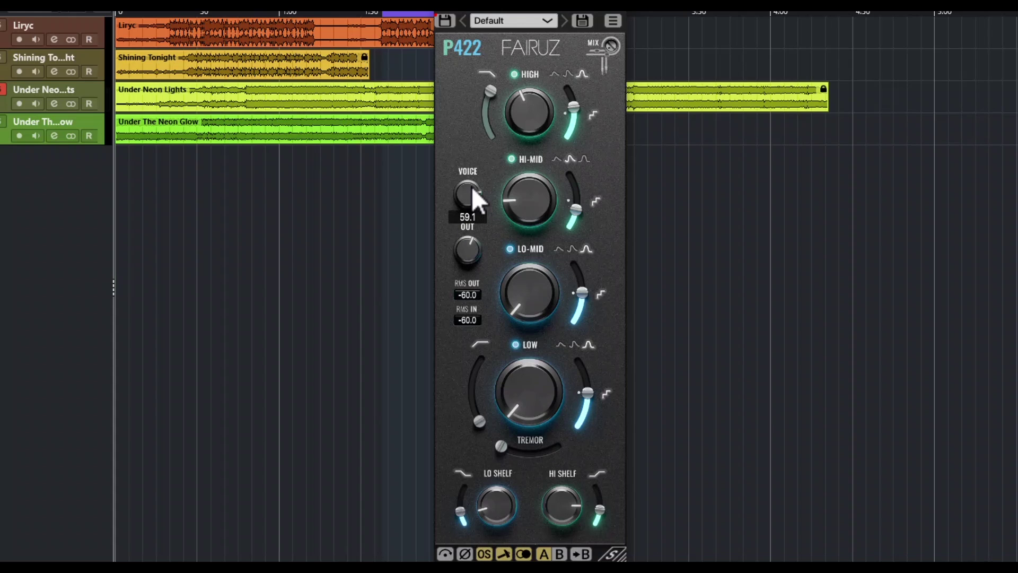
{"action": "left_click_drag", "start_coordinate": [472, 186], "coordinate": [475, 228]}
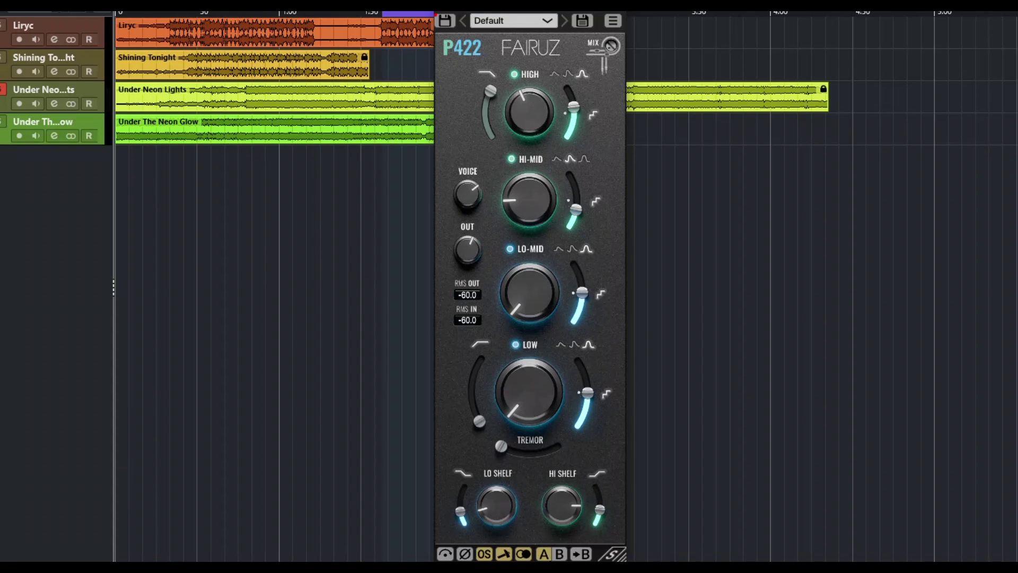
{"action": "left_click", "coordinate": [556, 554]}
{"action": "left_click", "coordinate": [546, 554]}
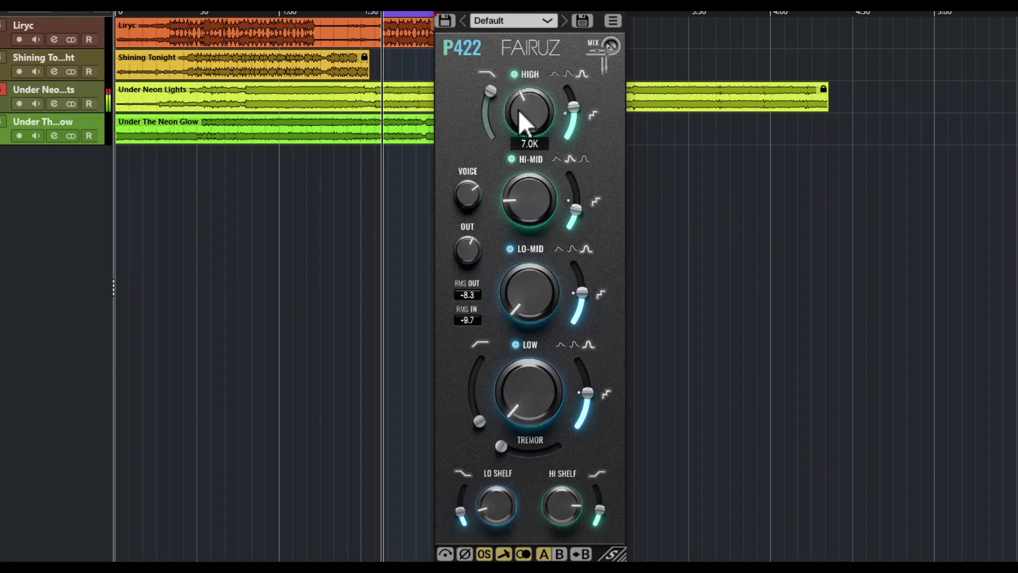
- Switch off the Hi-Mid, Lo-Mid and Low bands, leaving only the High band active
{"action": "mouse_move", "coordinate": [508, 193]}
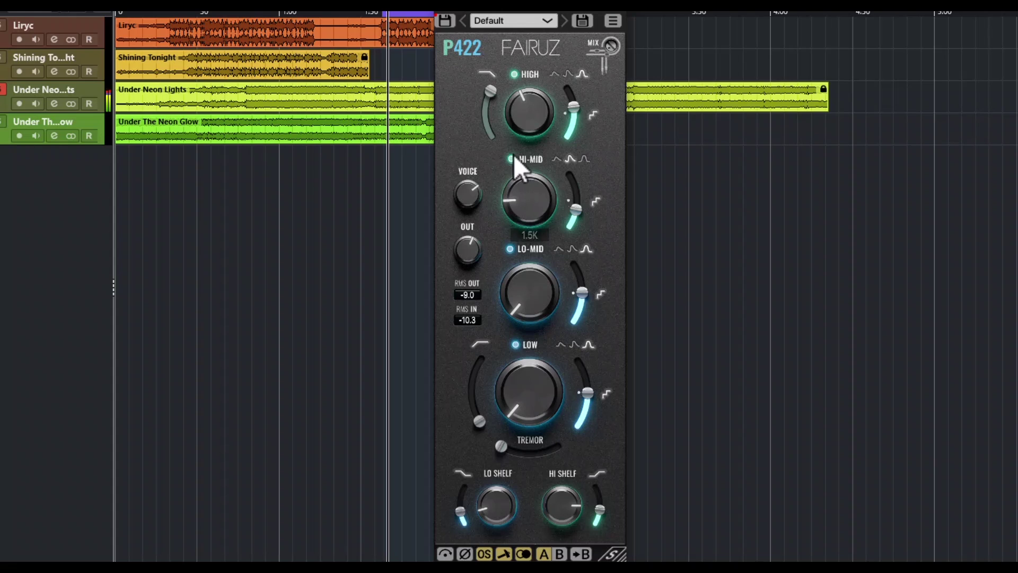
{"action": "mouse_move", "coordinate": [507, 346]}
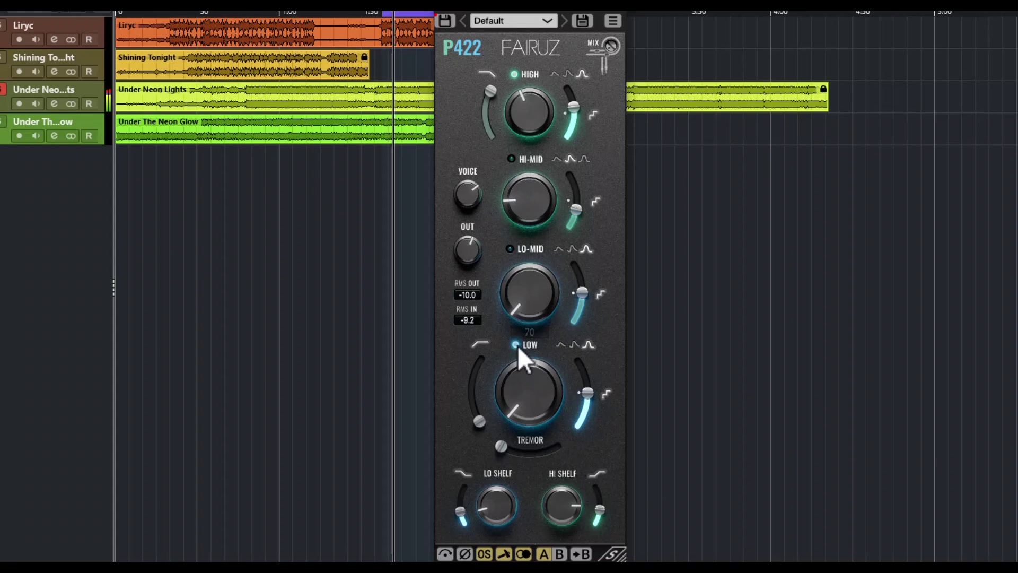
- Boost the High band's gain to 9.5 and sweep its frequency up to 18.0K
{"action": "mouse_move", "coordinate": [571, 103]}
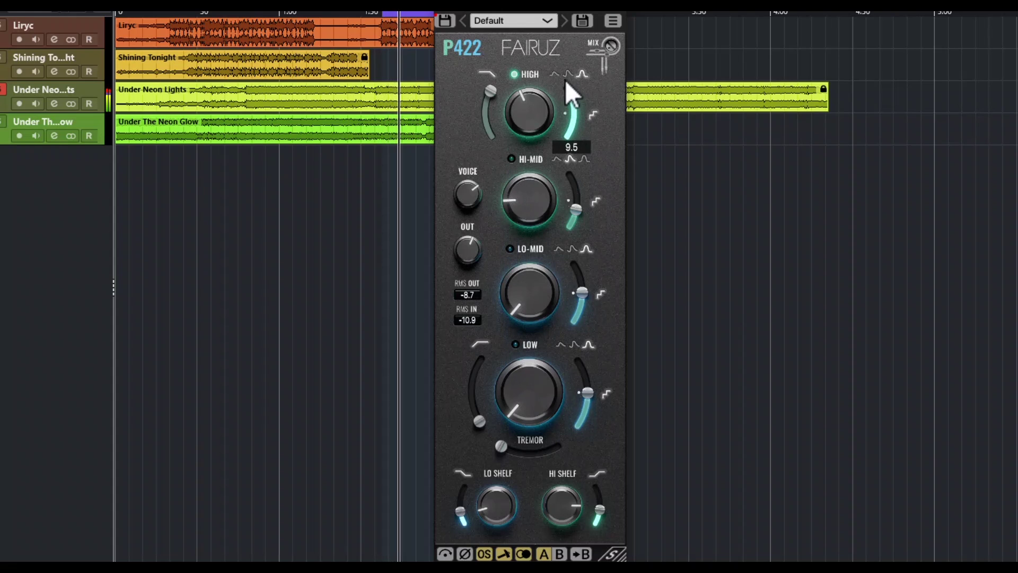
{"action": "mouse_move", "coordinate": [532, 81]}
{"action": "left_click_drag", "start_coordinate": [533, 81], "coordinate": [536, 62]}
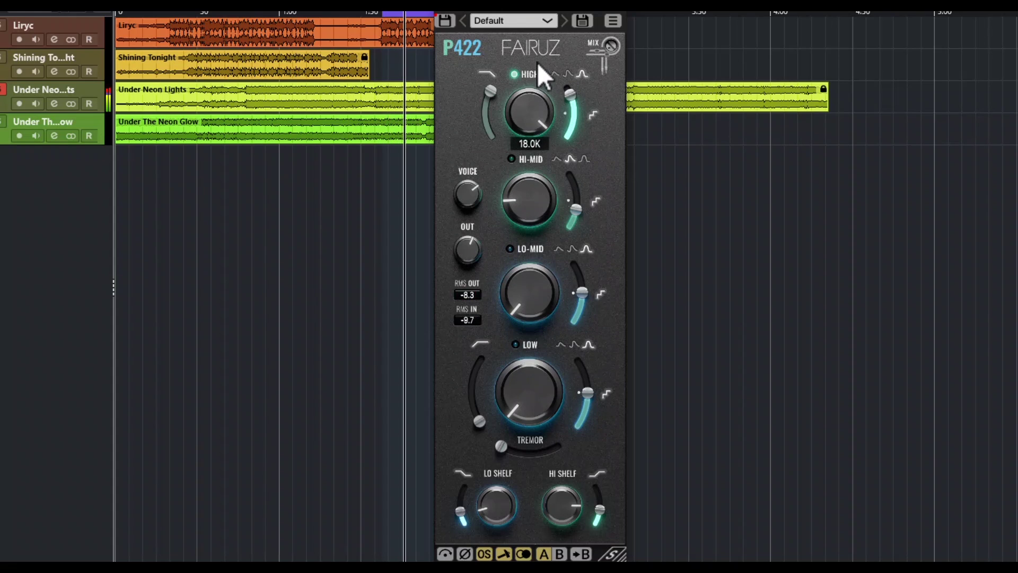
- Compare the High band's curve widths while boosting and cutting its gain, ending on the narrow curve with a slight boost and a lower frequency
{"action": "mouse_move", "coordinate": [568, 82]}
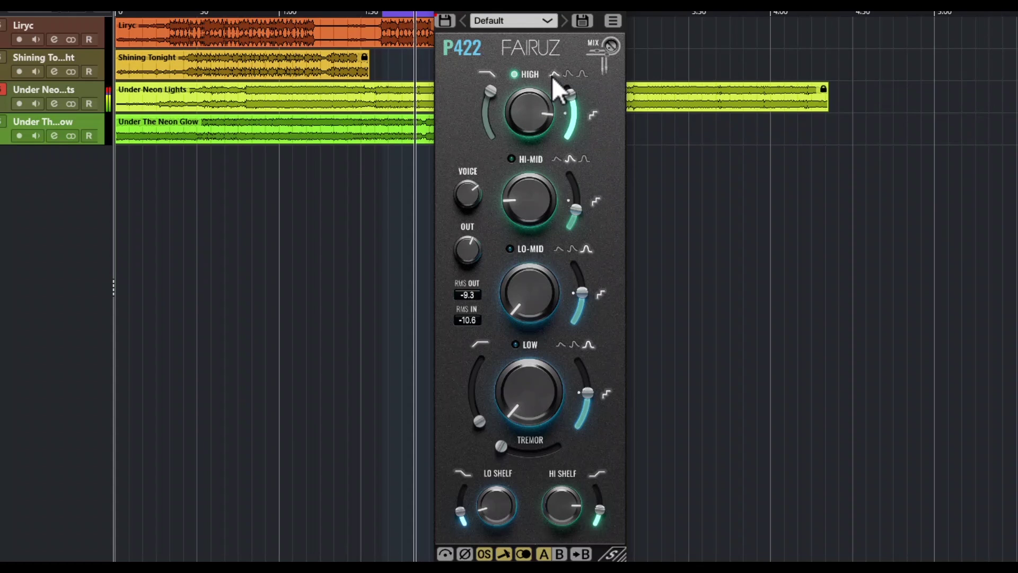
{"action": "left_click_drag", "start_coordinate": [570, 95], "coordinate": [577, 133]}
{"action": "left_click", "coordinate": [582, 73]}
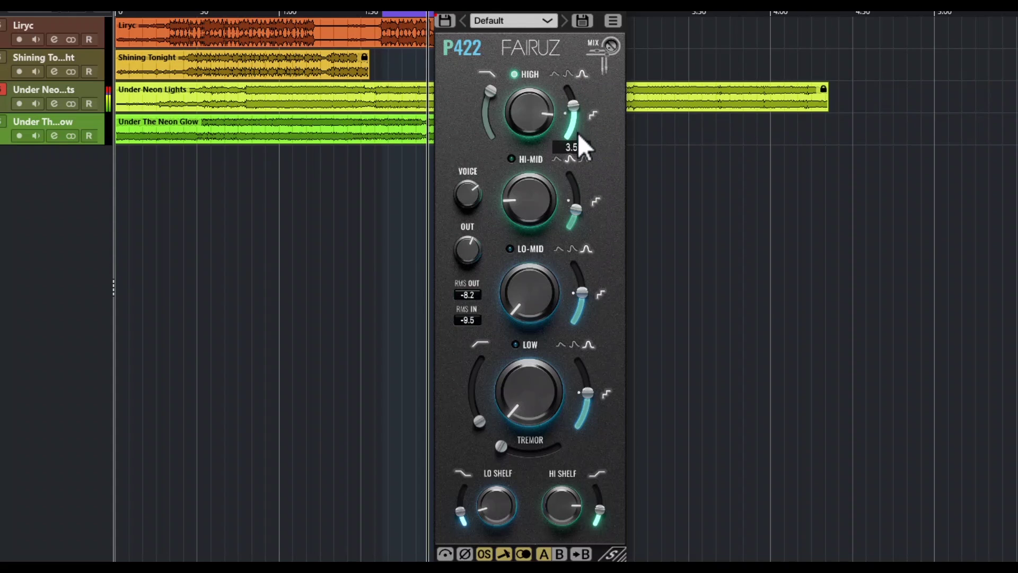
{"action": "left_click", "coordinate": [568, 74]}
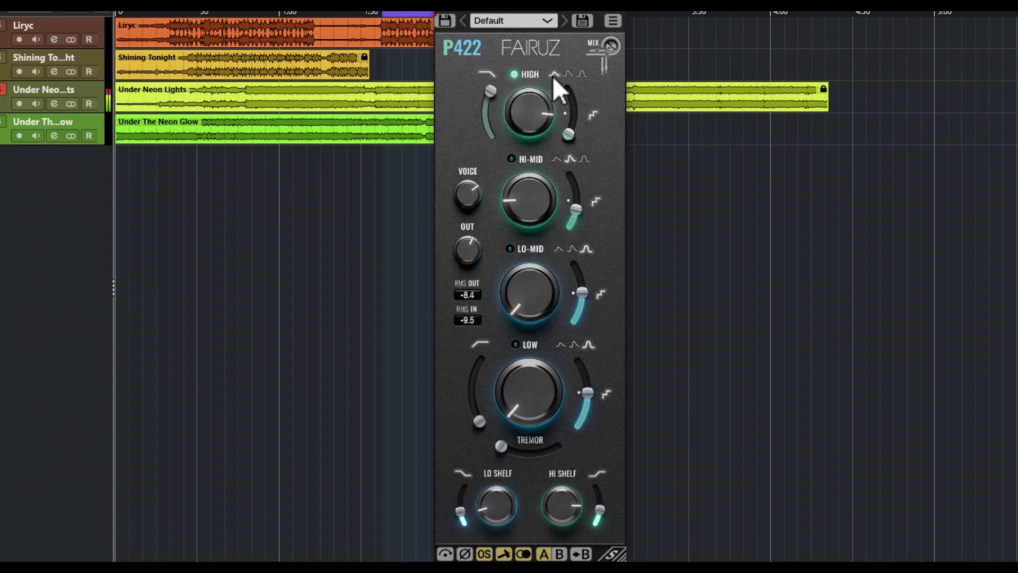
{"action": "left_click_drag", "start_coordinate": [576, 109], "coordinate": [575, 98]}
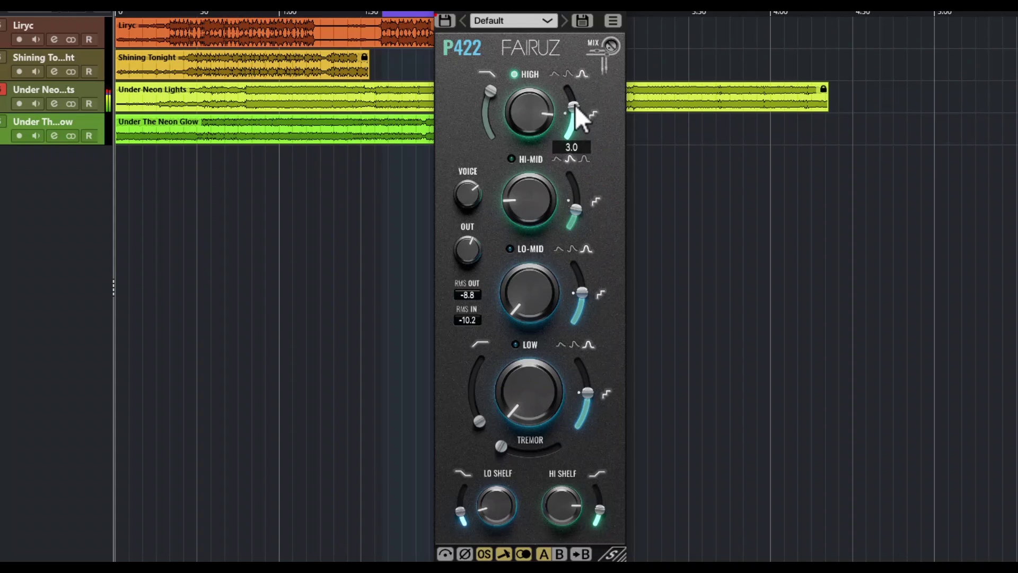
{"action": "scroll", "coordinate": [574, 104], "scroll_direction": "up", "scroll_amount": 1}
{"action": "scroll", "coordinate": [537, 115], "scroll_direction": "up", "scroll_amount": 2}
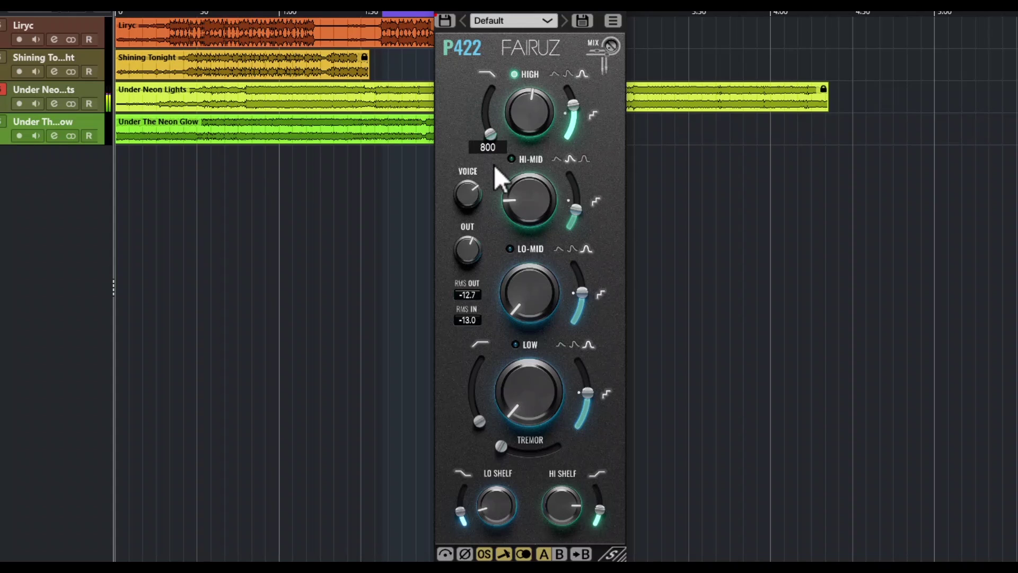
- Try the high-cut filter down to 800 and return it to OFF, and readjust the Voice amount
{"action": "left_click_drag", "start_coordinate": [488, 112], "coordinate": [495, 67]}
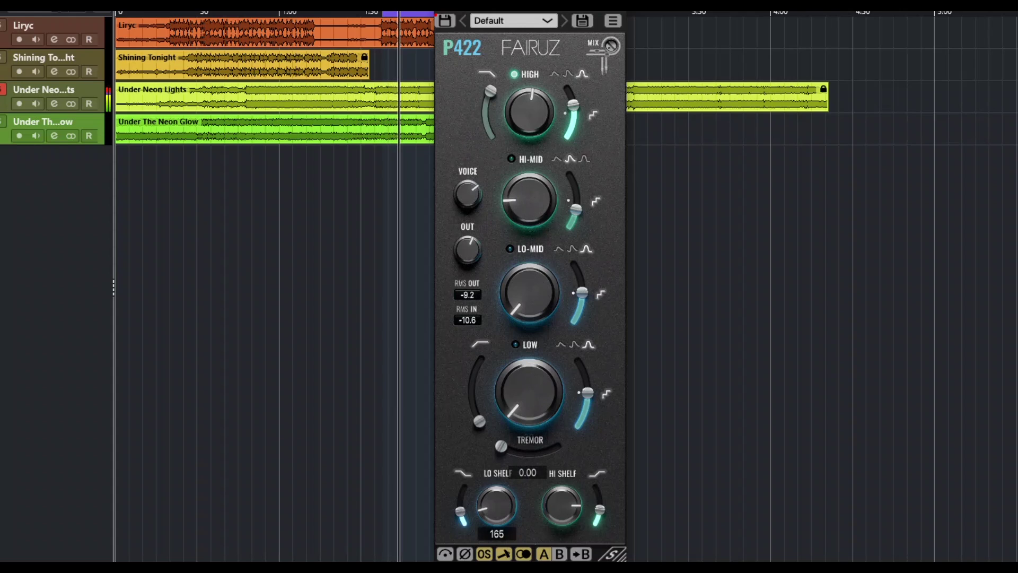
{"action": "left_click_drag", "start_coordinate": [466, 214], "coordinate": [498, 190]}
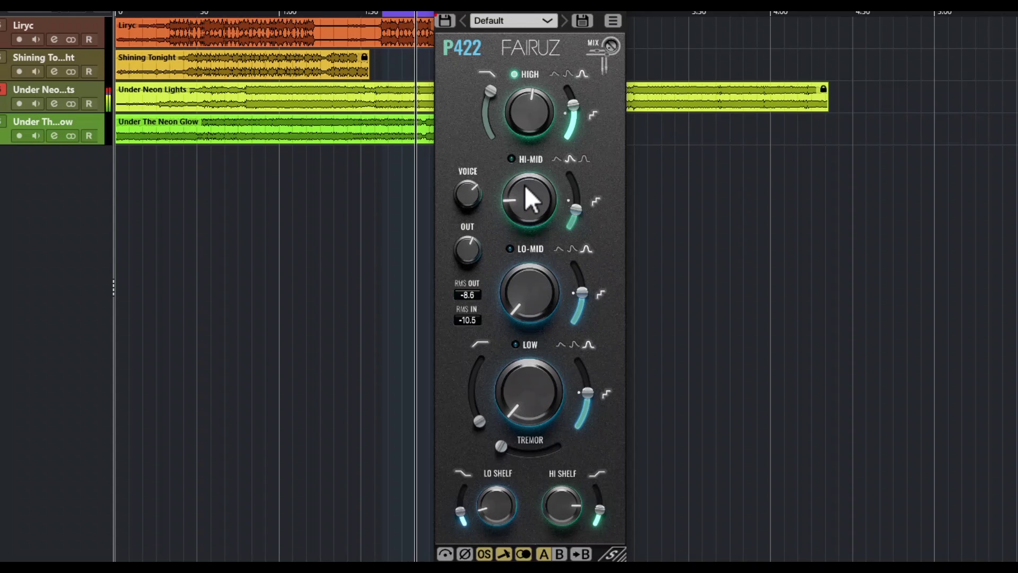
- Switch on the Hi-Mid band, set its frequency to 800 and cut its gain to -7.0
{"action": "left_click", "coordinate": [511, 157]}
{"action": "left_click_drag", "start_coordinate": [519, 194], "coordinate": [520, 189]}
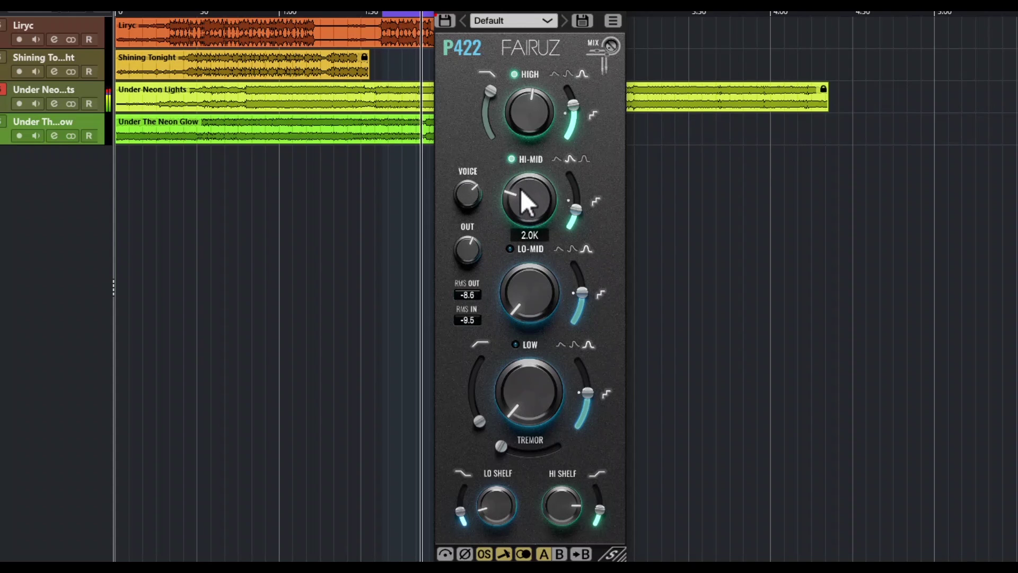
{"action": "left_click_drag", "start_coordinate": [575, 213], "coordinate": [519, 243]}
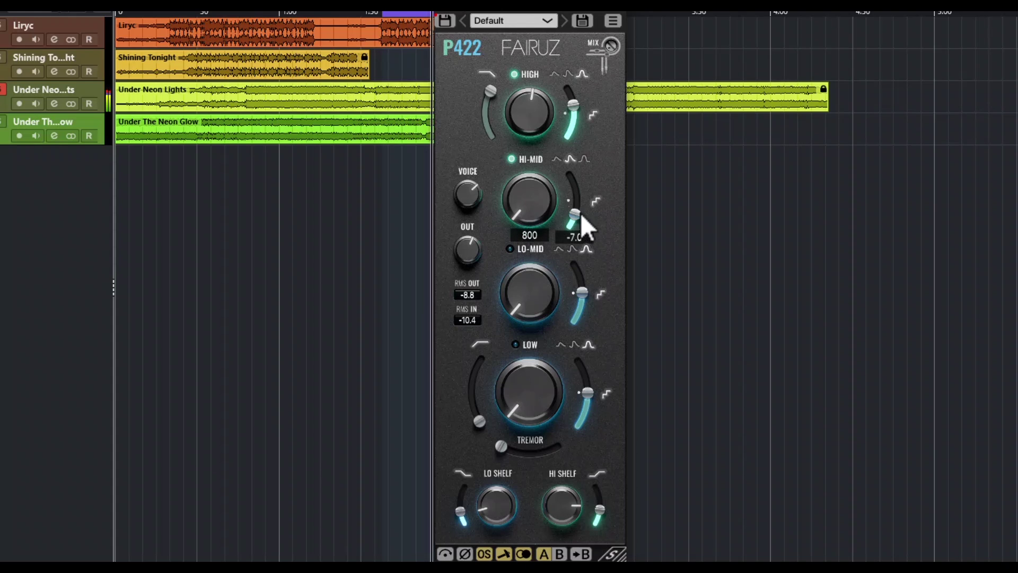
- Switch on the Lo-Mid band, raise its frequency well above 125 and cut its gain
{"action": "left_click", "coordinate": [510, 248]}
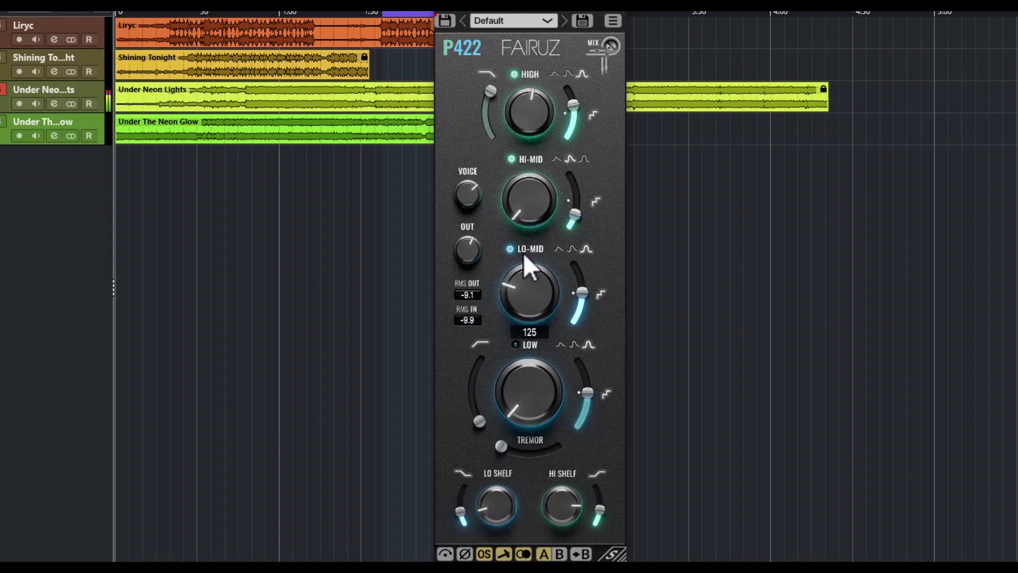
{"action": "left_click_drag", "start_coordinate": [523, 253], "coordinate": [546, 210]}
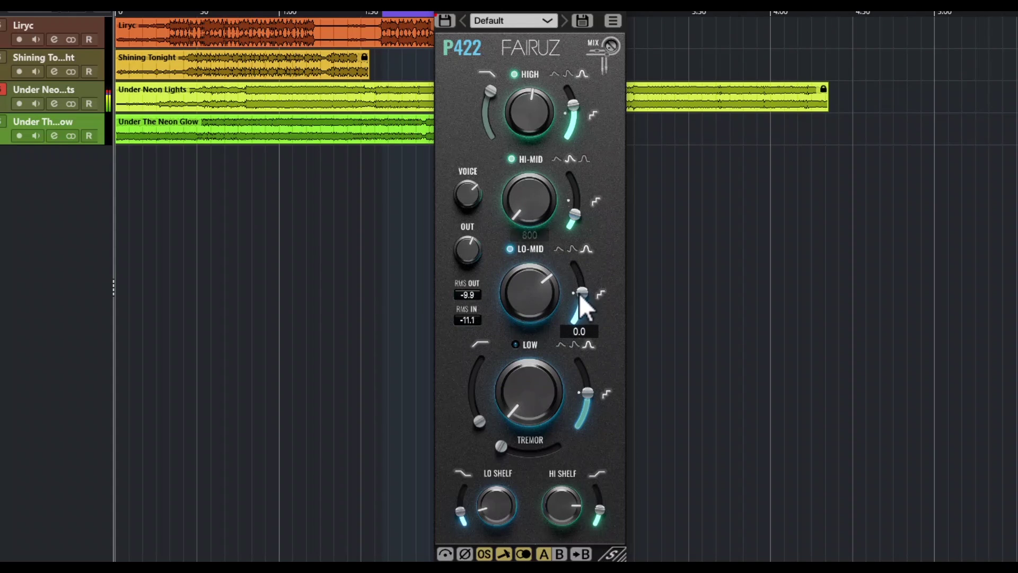
{"action": "left_click_drag", "start_coordinate": [580, 295], "coordinate": [580, 322]}
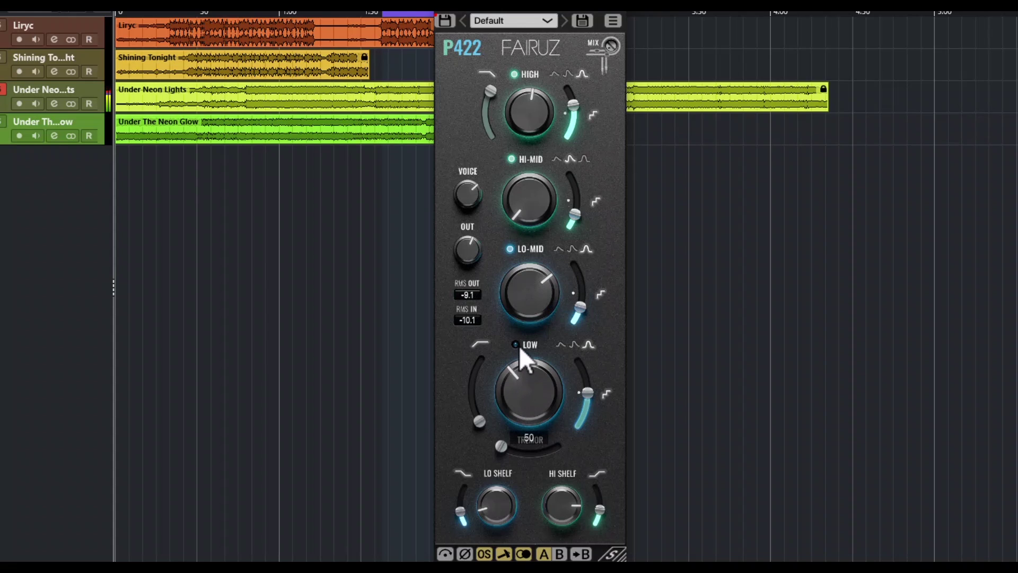
- Switch on the Low band with a higher frequency and 3.0 gain, and set the Hi-Mid band to 3.0K with a slight boost
{"action": "left_click_drag", "start_coordinate": [520, 368], "coordinate": [526, 339]}
{"action": "left_click_drag", "start_coordinate": [577, 383], "coordinate": [584, 377]}
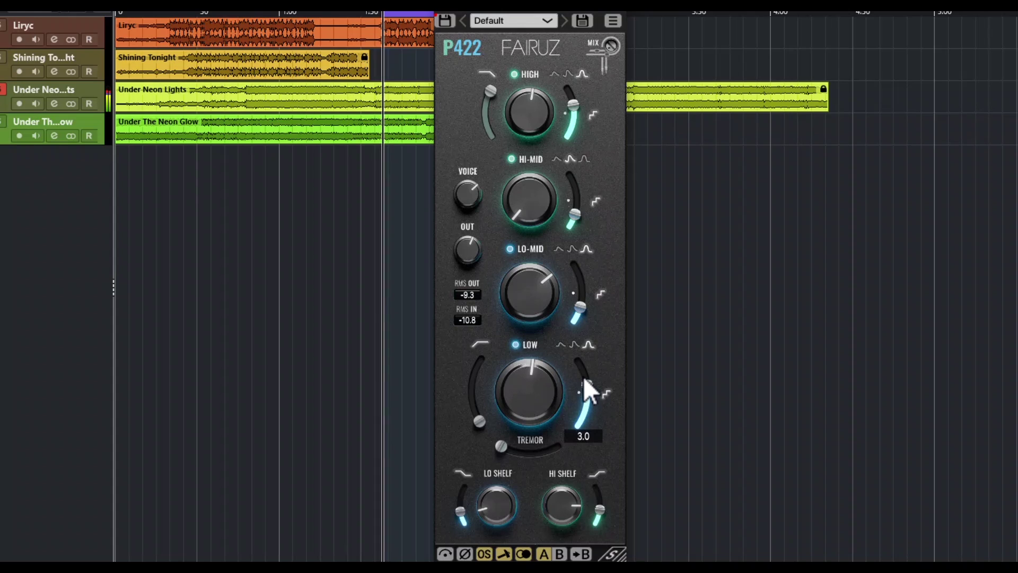
{"action": "left_click_drag", "start_coordinate": [529, 215], "coordinate": [536, 146]}
{"action": "left_click_drag", "start_coordinate": [581, 208], "coordinate": [542, 207]}
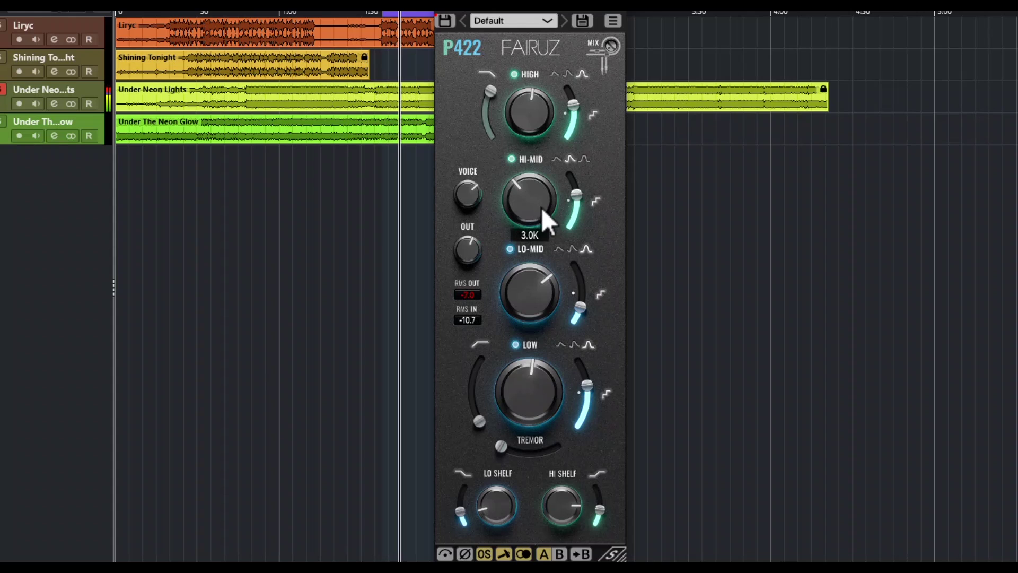
- Set the Tremor amount to 1.00 and raise the low-cut filter part of the way
{"action": "left_click_drag", "start_coordinate": [508, 454], "coordinate": [563, 448]}
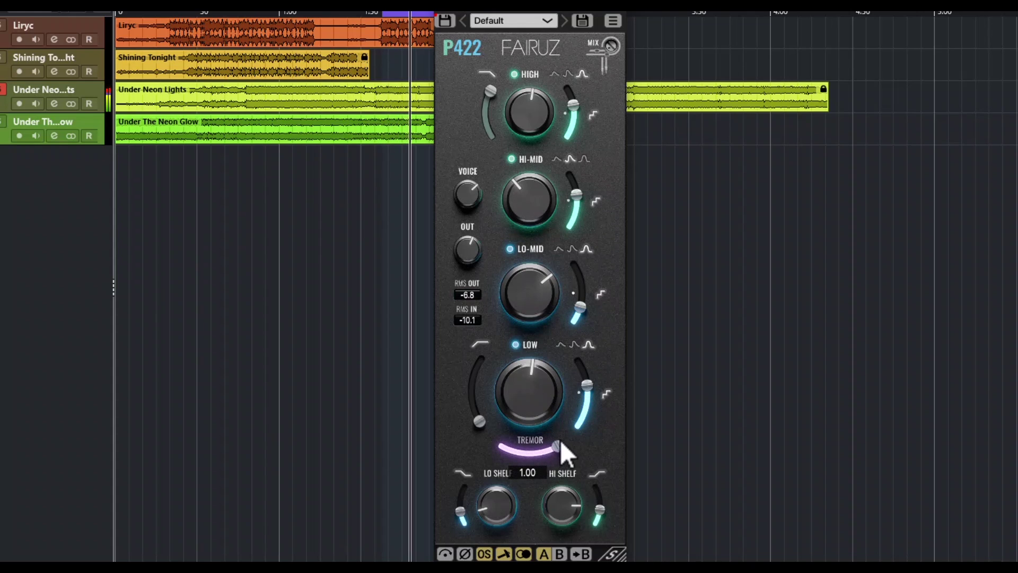
{"action": "mouse_move", "coordinate": [478, 410]}
{"action": "mouse_move", "coordinate": [479, 411]}
{"action": "left_mouse_down"}
{"action": "mouse_move", "coordinate": [490, 334]}
{"action": "mouse_move", "coordinate": [482, 415]}
{"action": "left_mouse_up"}
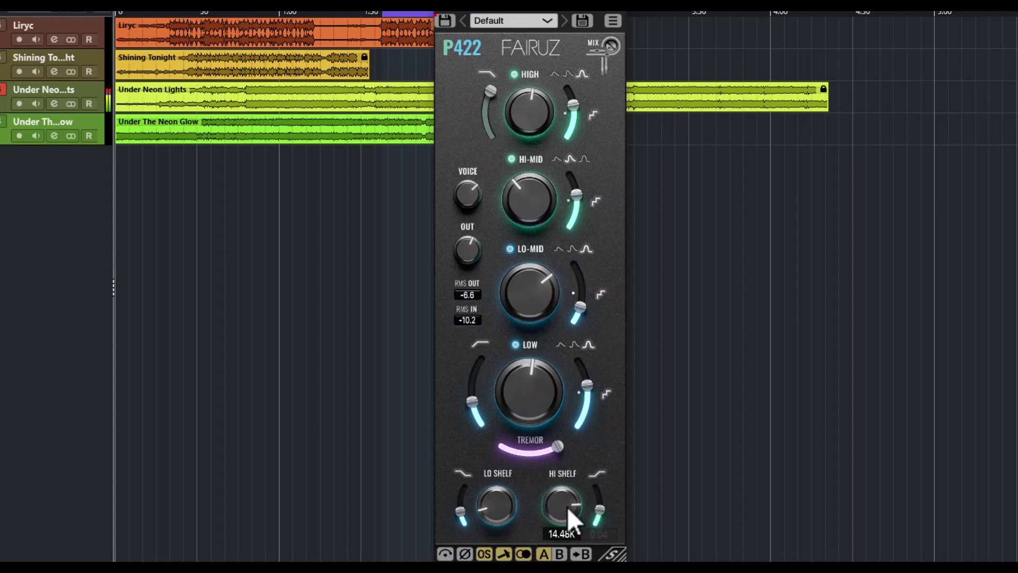
- Set the Hi Shelf to 15.25K with 0.15 gain, and raise the Lo Shelf frequency while cutting its gain further
{"action": "left_click_drag", "start_coordinate": [566, 513], "coordinate": [599, 506]}
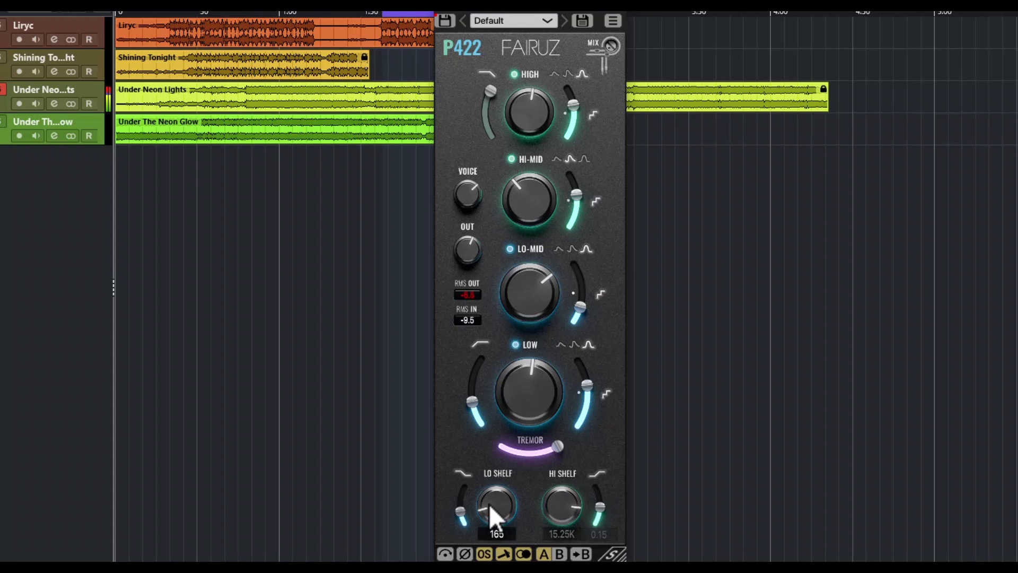
{"action": "mouse_move", "coordinate": [461, 509]}
{"action": "left_mouse_down"}
{"action": "mouse_move", "coordinate": [471, 465]}
{"action": "mouse_move", "coordinate": [460, 527]}
{"action": "mouse_move", "coordinate": [462, 512]}
{"action": "left_mouse_up"}
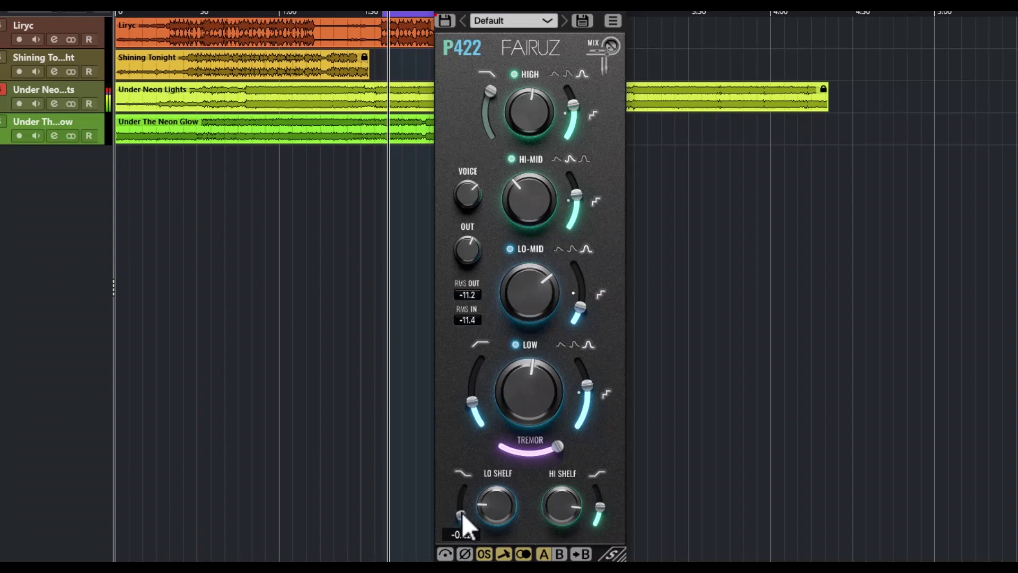
{"action": "mouse_move", "coordinate": [616, 47]}
{"action": "left_mouse_down"}
{"action": "mouse_move", "coordinate": [614, 10]}
{"action": "mouse_move", "coordinate": [617, 50]}
{"action": "left_mouse_up"}
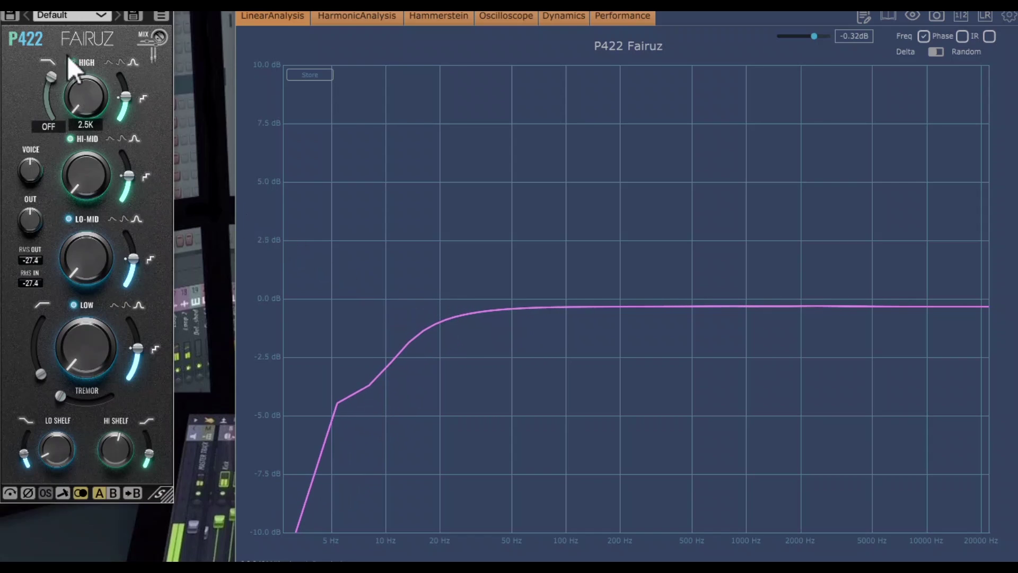
- With the frequency-response analyzer running, sweep the high-cut filter to 800 and the low-cut filter to its maximum, returning each to OFF
{"action": "left_click_drag", "start_coordinate": [48, 75], "coordinate": [58, 160]}
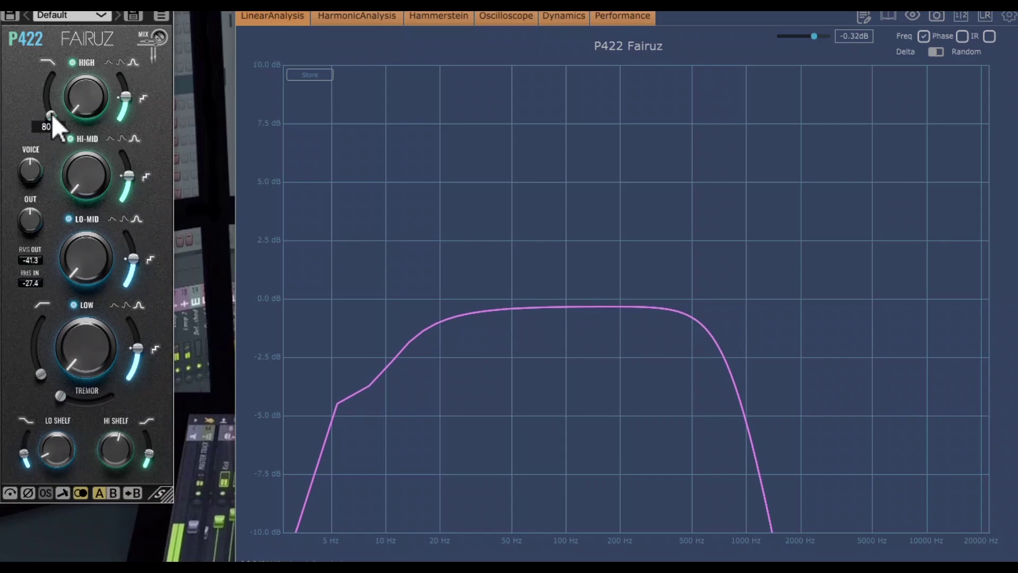
{"action": "left_click_drag", "start_coordinate": [52, 113], "coordinate": [59, 28]}
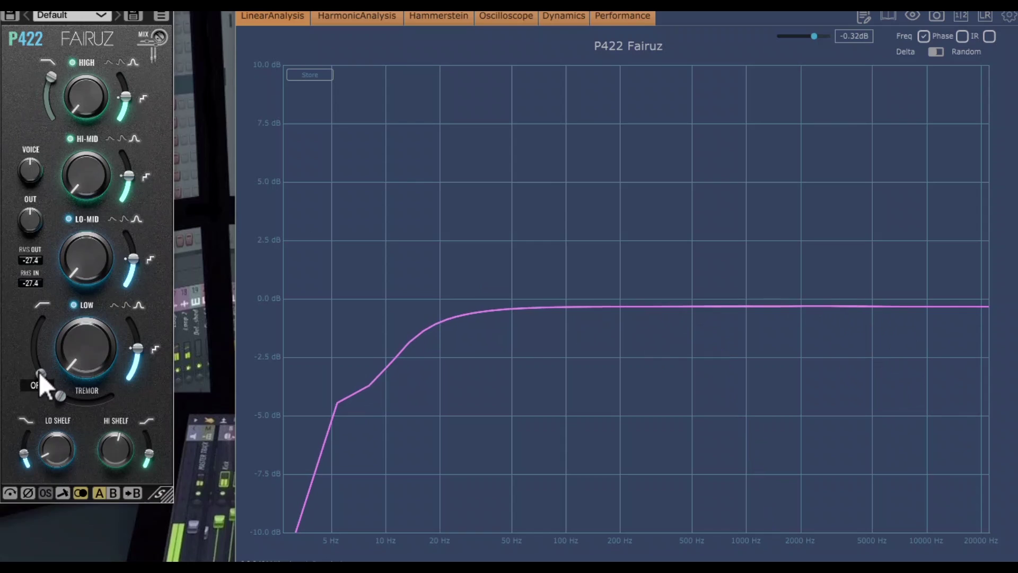
{"action": "left_click_drag", "start_coordinate": [39, 371], "coordinate": [50, 277]}
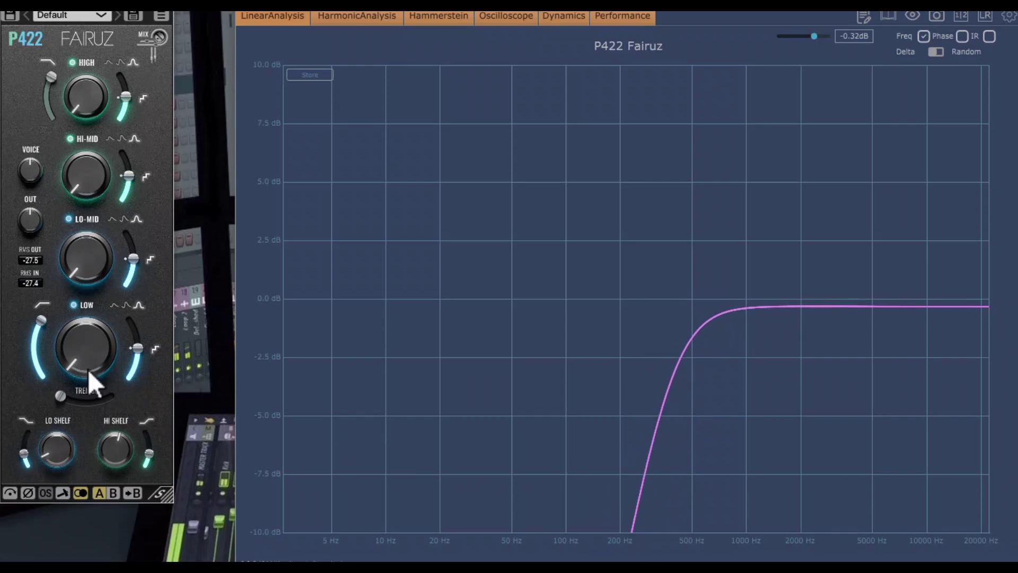
{"action": "left_click_drag", "start_coordinate": [41, 321], "coordinate": [38, 380]}
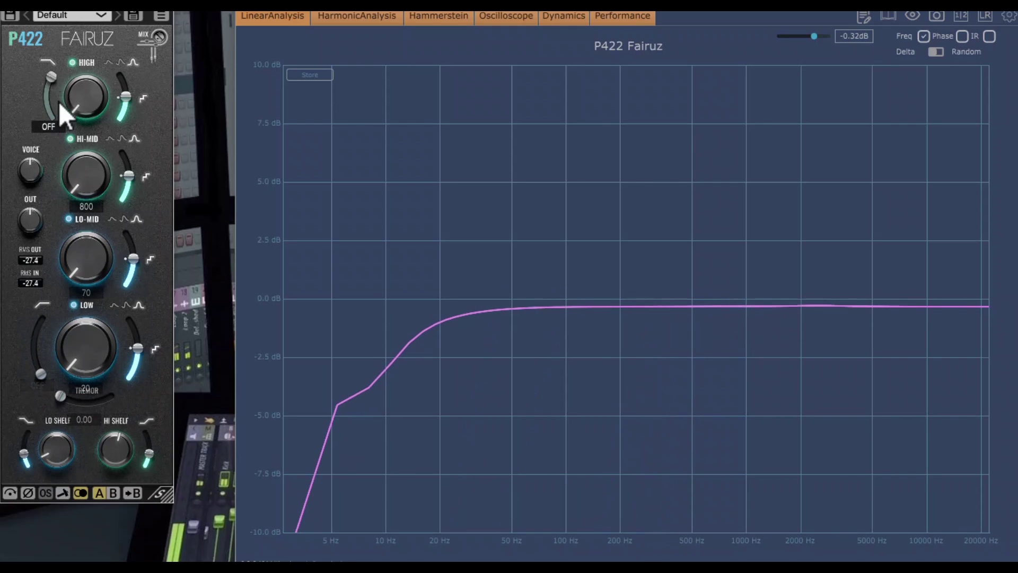
- Set the High band's frequency to 5.0K and boost its gain to 6.0
{"action": "mouse_move", "coordinate": [93, 98]}
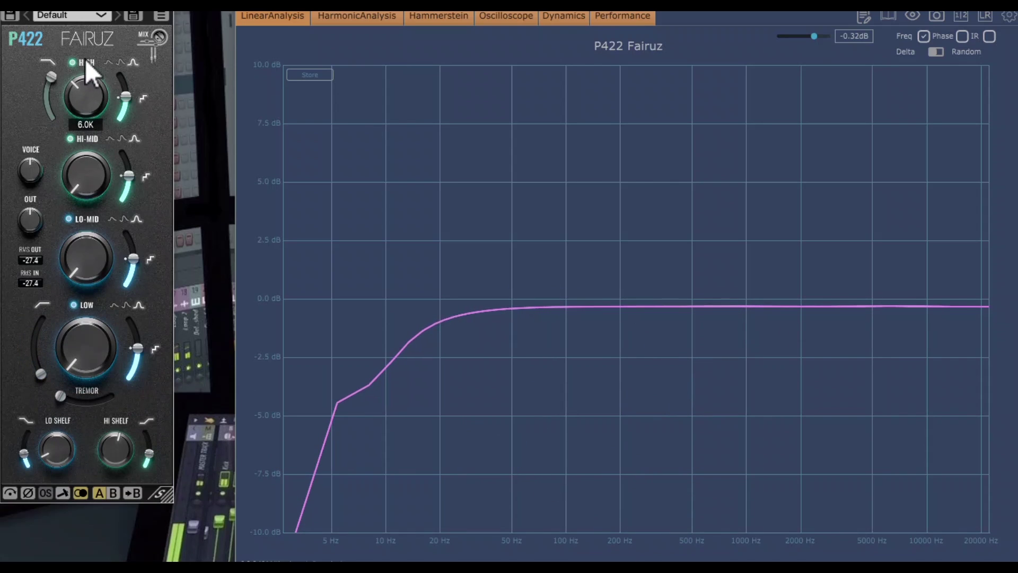
{"action": "left_click_drag", "start_coordinate": [88, 17], "coordinate": [88, 27]}
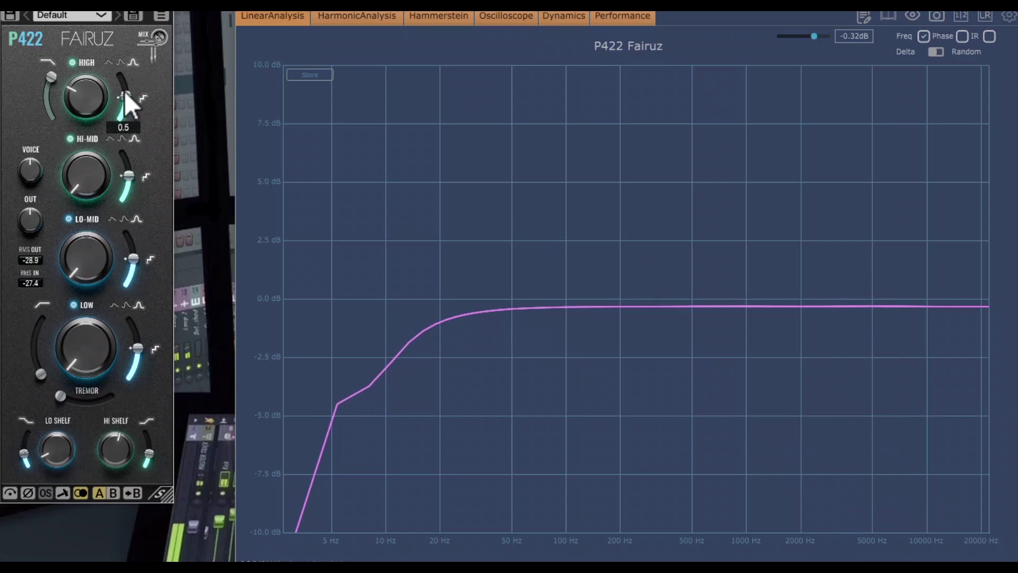
{"action": "left_click_drag", "start_coordinate": [124, 91], "coordinate": [123, 77]}
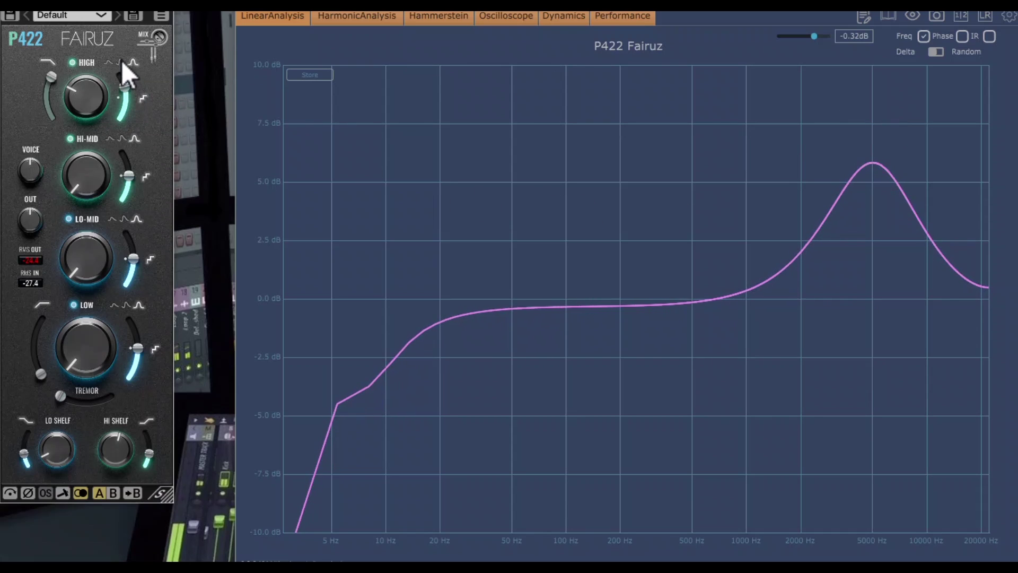
- Compare the High band's three bell shapes at 6.0 gain on the response curve, returning to the third shape
{"action": "left_click", "coordinate": [121, 62]}
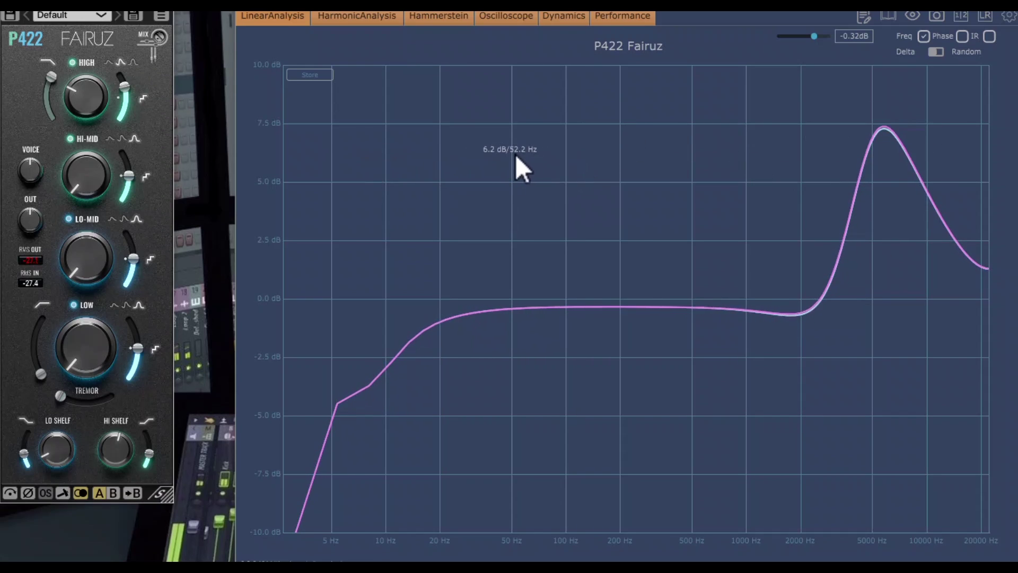
{"action": "left_click", "coordinate": [109, 63]}
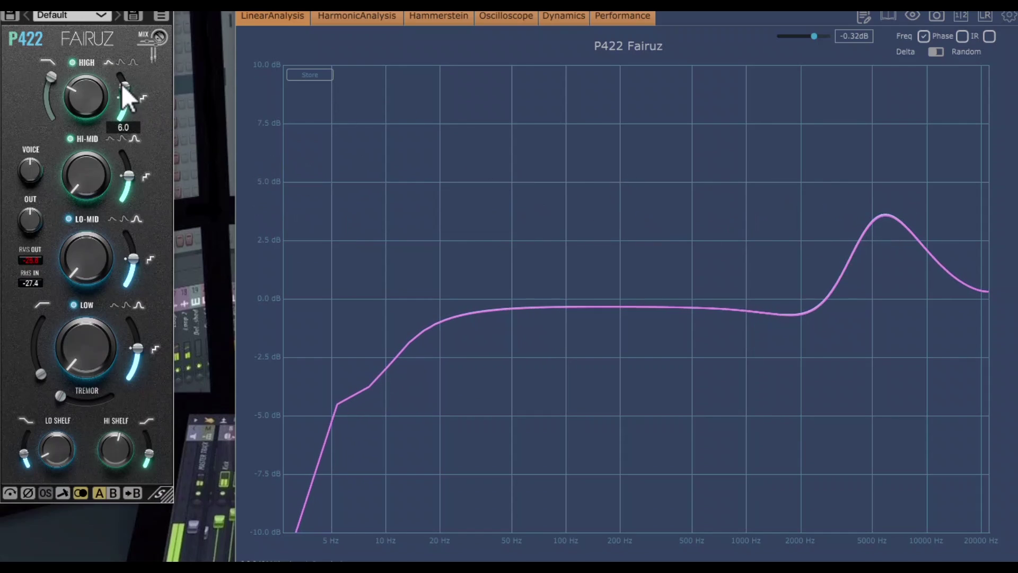
{"action": "left_click", "coordinate": [121, 62]}
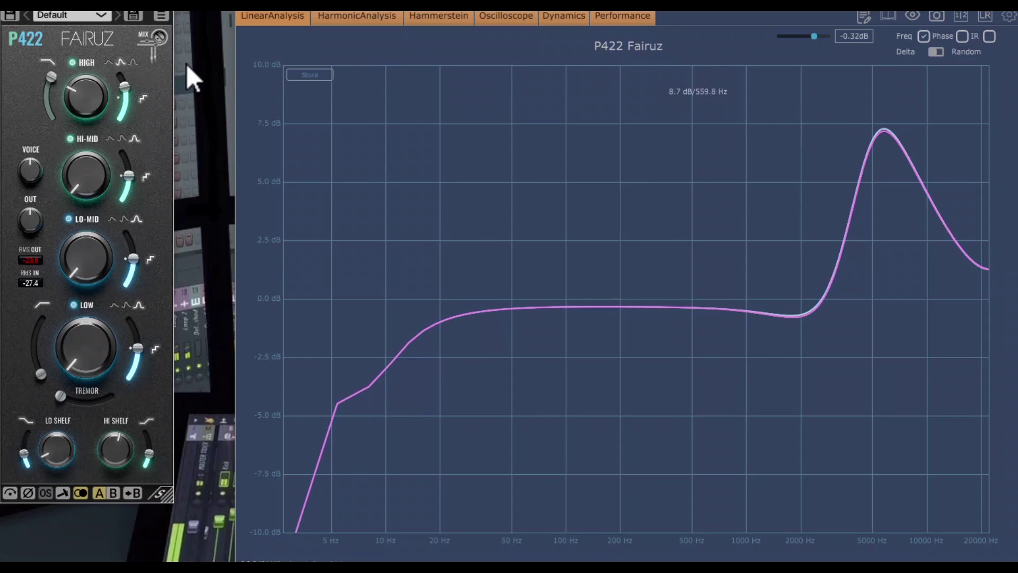
{"action": "left_click", "coordinate": [133, 62]}
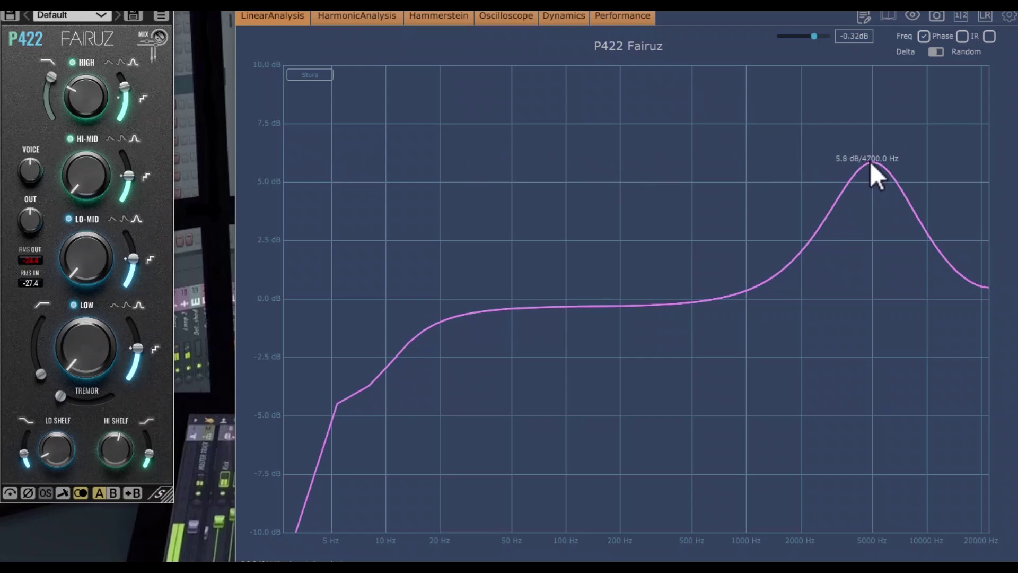
{"action": "mouse_move", "coordinate": [123, 84]}
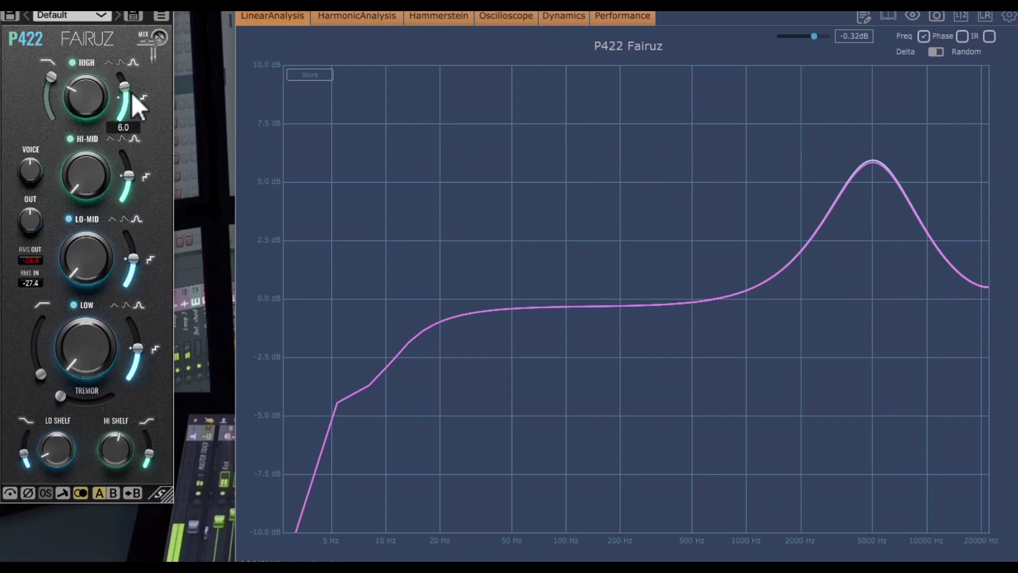
{"action": "left_click", "coordinate": [108, 62]}
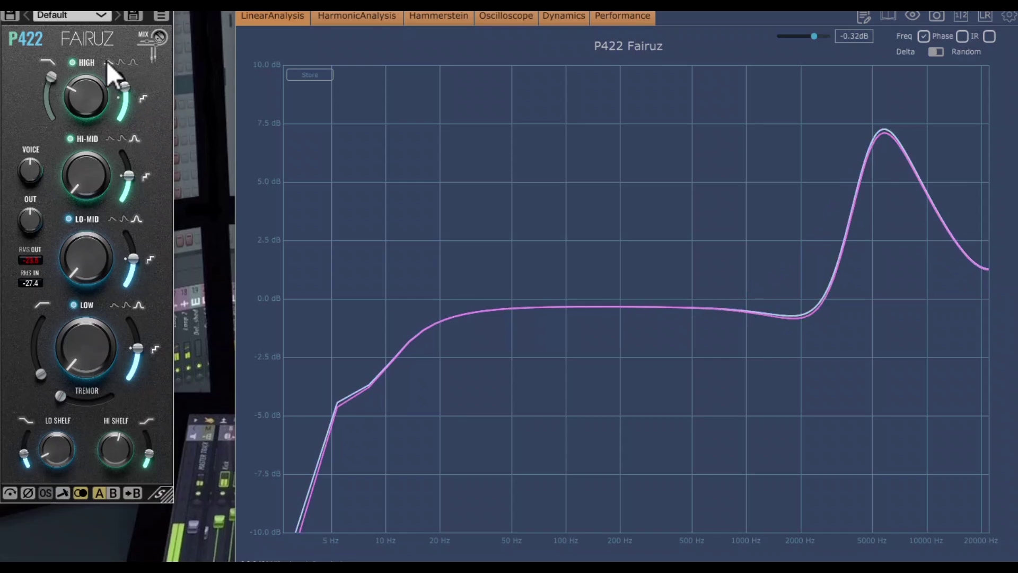
{"action": "left_click", "coordinate": [121, 62]}
{"action": "left_click", "coordinate": [134, 62]}
{"action": "mouse_move", "coordinate": [125, 85]}
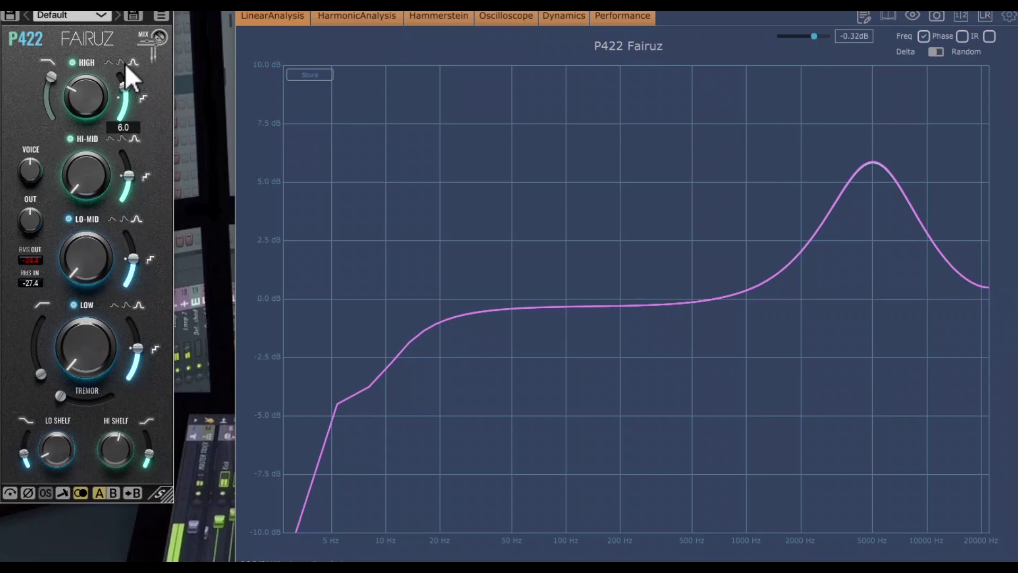
- Cycle the High band's boosted bell shapes again, then cut its gain to -5.5 and compare the second shape with the third
{"action": "left_click", "coordinate": [119, 61]}
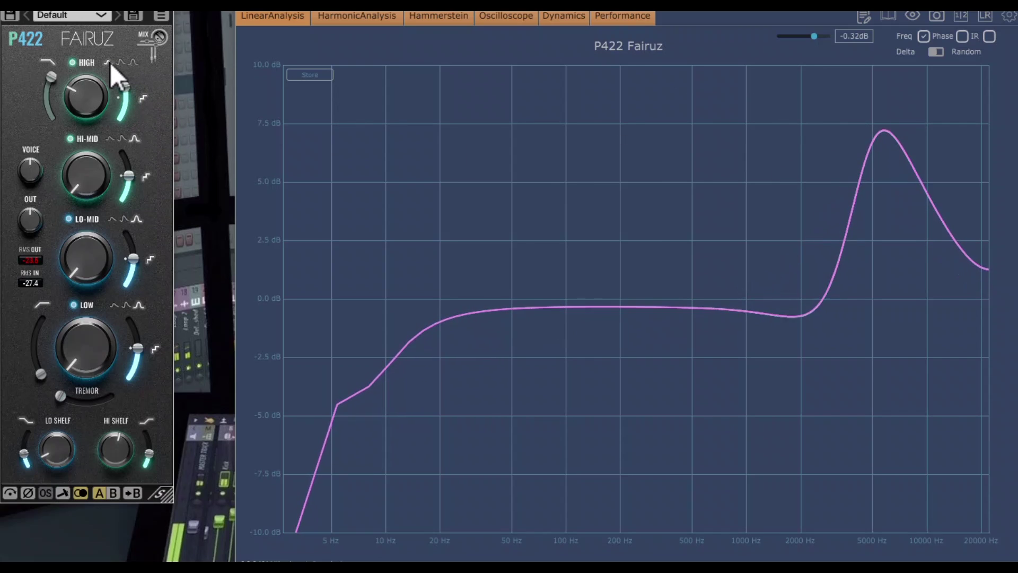
{"action": "left_click", "coordinate": [109, 62]}
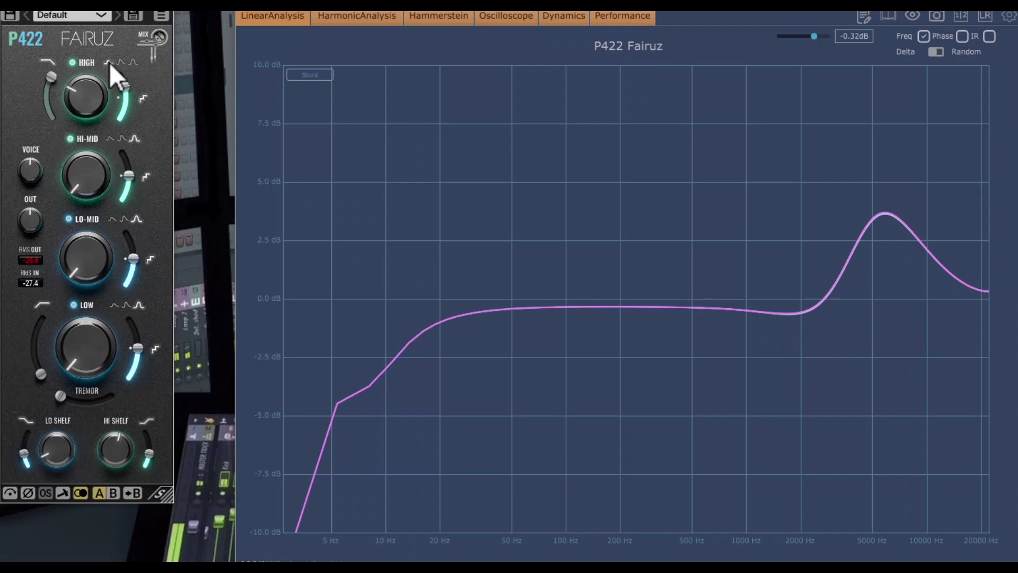
{"action": "left_click", "coordinate": [123, 62]}
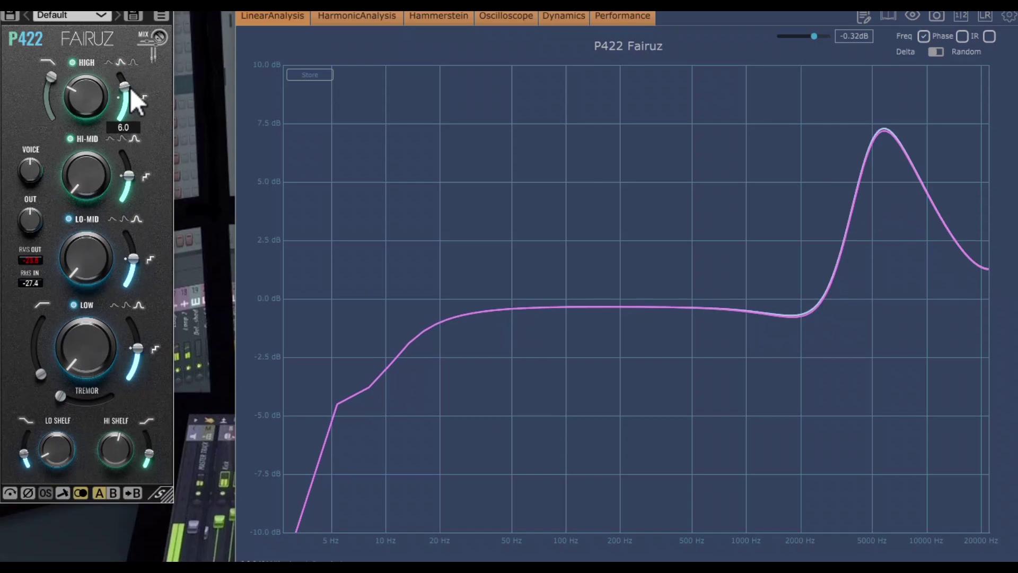
{"action": "left_click_drag", "start_coordinate": [129, 88], "coordinate": [123, 116]}
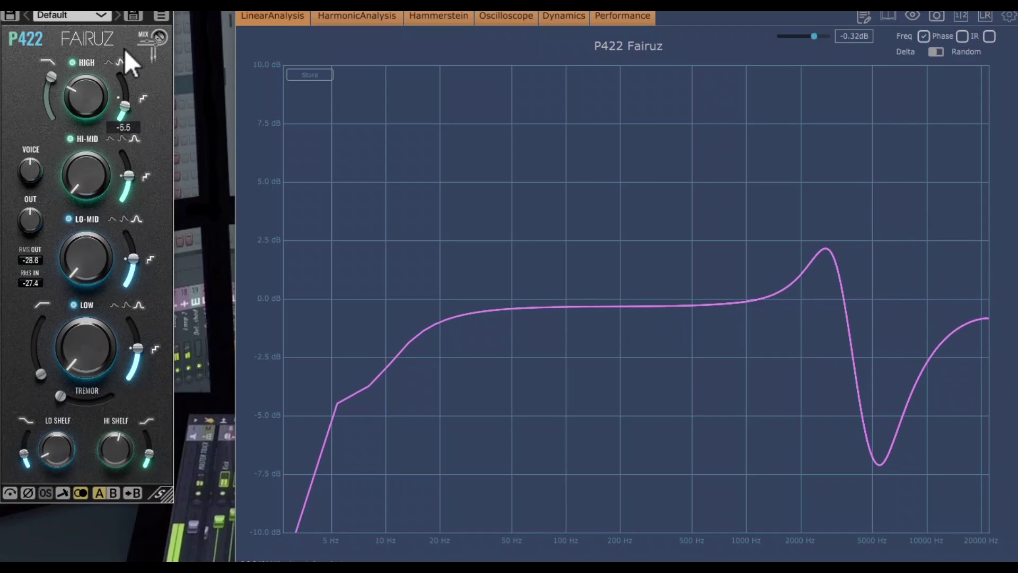
{"action": "left_click", "coordinate": [132, 62]}
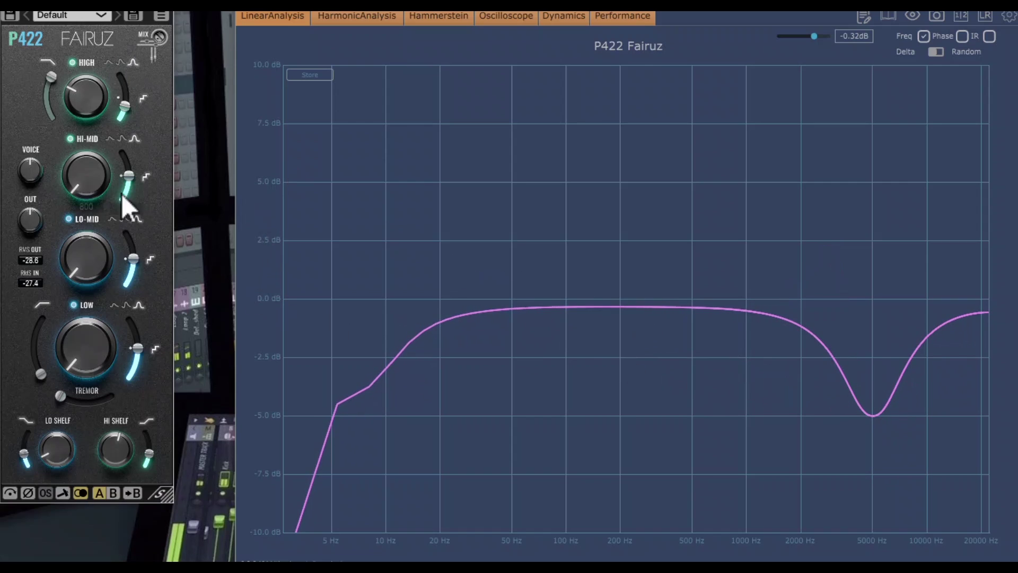
- Switch off the High band, then set the Hi-Mid band to 2.0K and boost its gain
{"action": "left_click", "coordinate": [71, 62]}
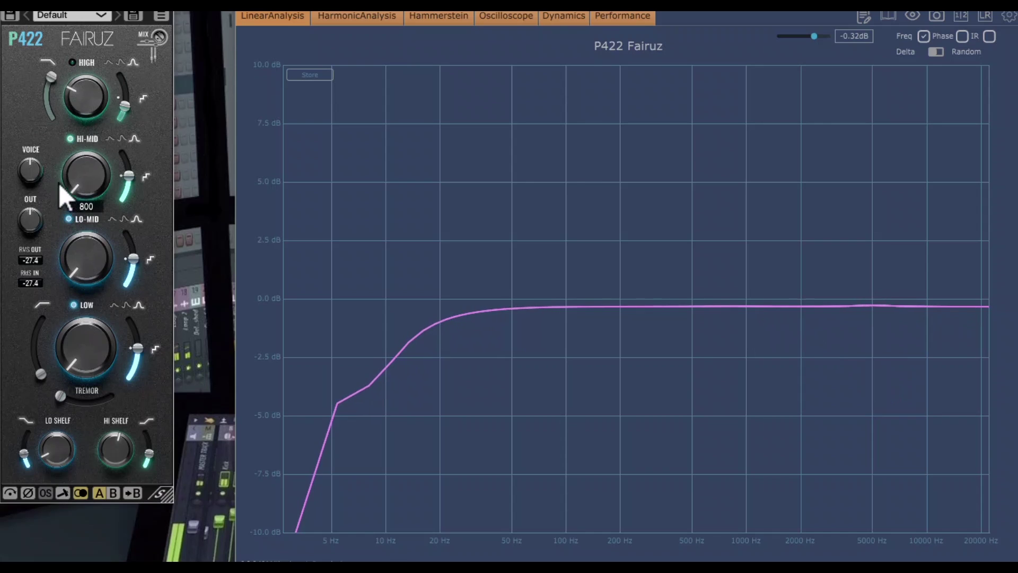
{"action": "left_click_drag", "start_coordinate": [84, 192], "coordinate": [88, 139]}
{"action": "left_click_drag", "start_coordinate": [129, 175], "coordinate": [129, 158]}
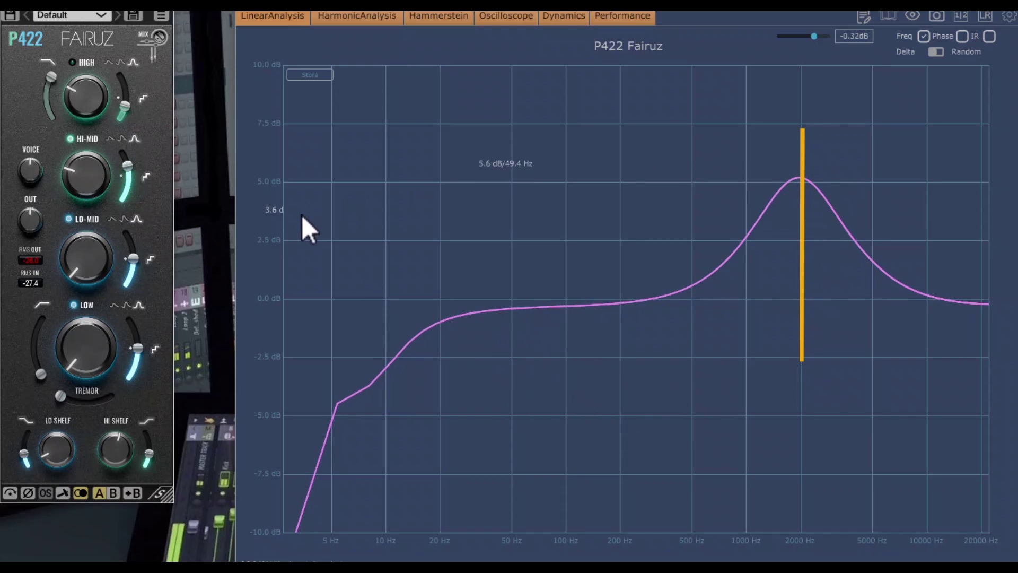
- Try the Hi-Mid band's second and first bell shapes, returning to the third
{"action": "left_click", "coordinate": [121, 138]}
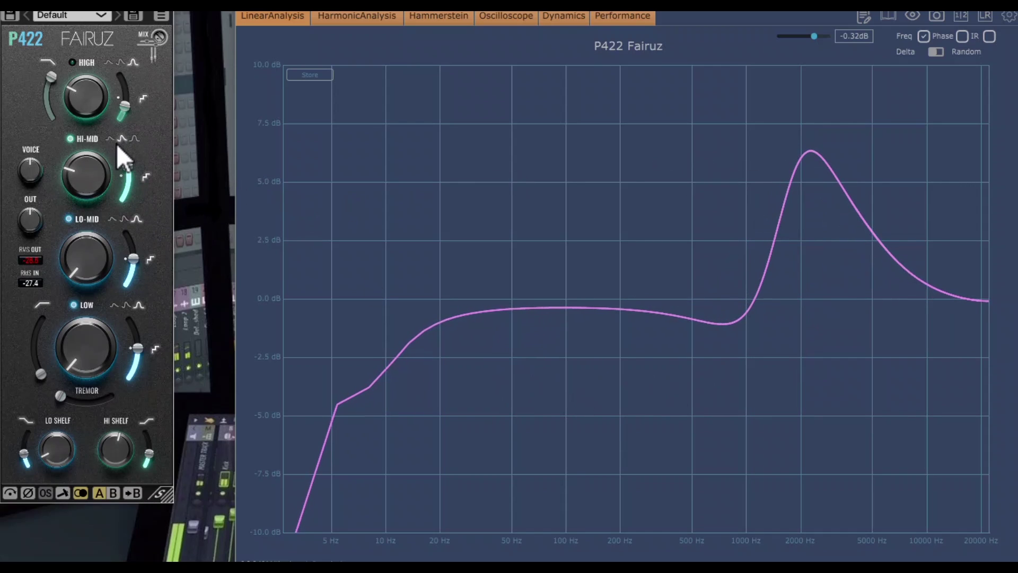
{"action": "left_click", "coordinate": [111, 139]}
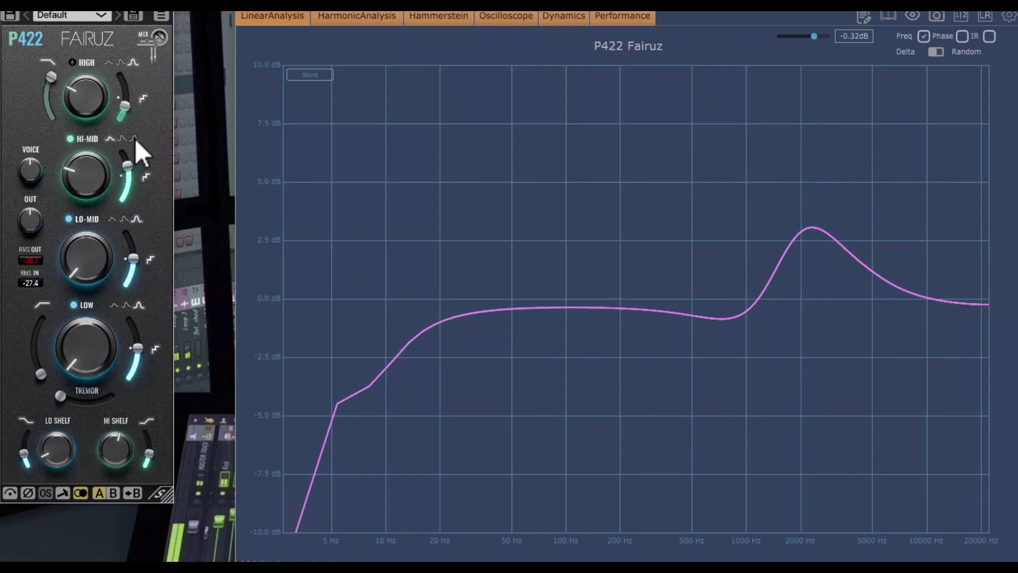
{"action": "left_click", "coordinate": [135, 138]}
- Cut the Hi-Mid band's gain below zero to check the dip, then boost it to 4.0
{"action": "left_click_drag", "start_coordinate": [125, 165], "coordinate": [135, 207]}
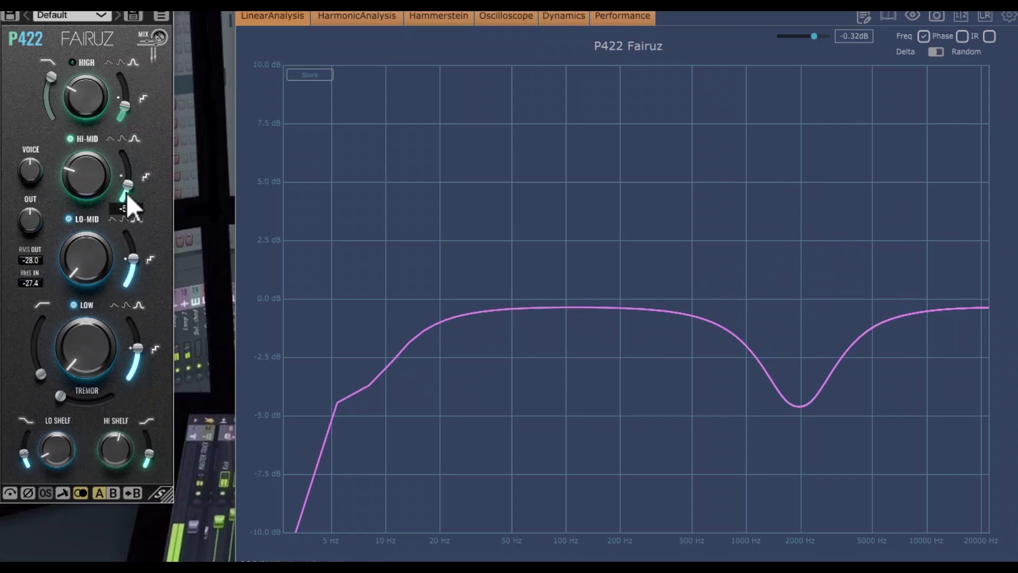
{"action": "left_click_drag", "start_coordinate": [126, 189], "coordinate": [129, 158]}
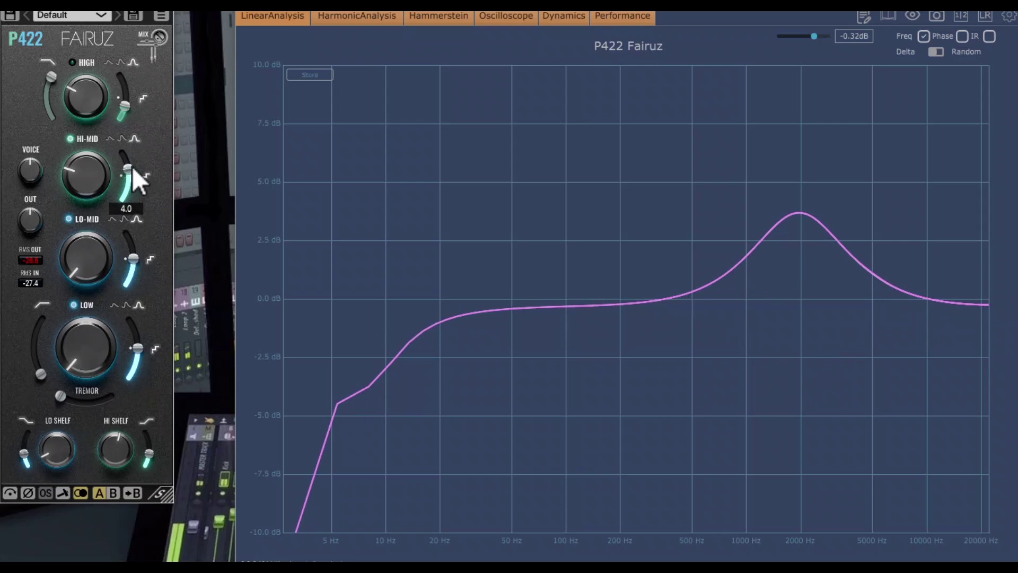
{"action": "mouse_move", "coordinate": [806, 214]}
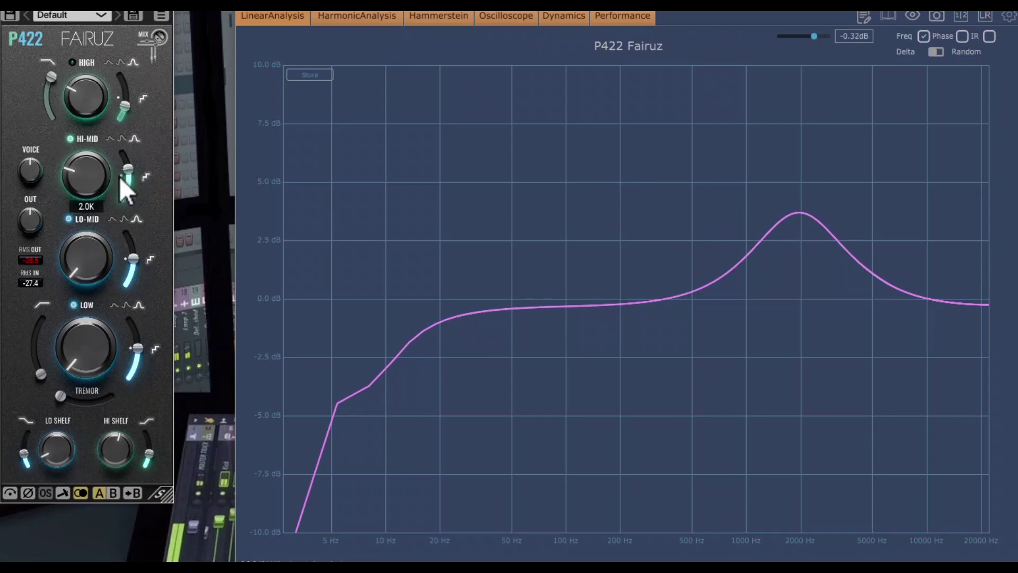
{"action": "mouse_move", "coordinate": [122, 169]}
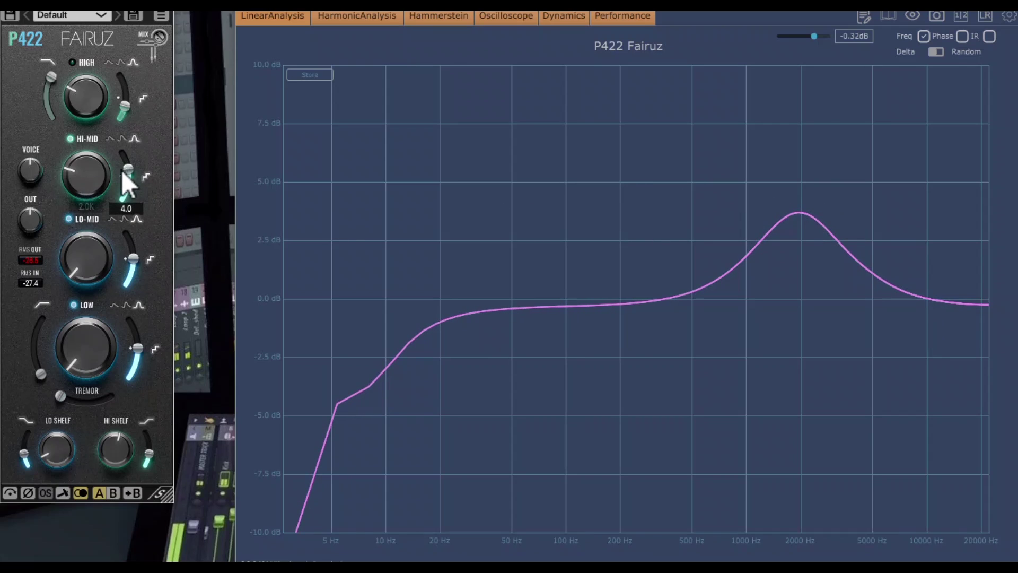
- Compare the Hi-Mid band's three bell shapes at 2.0K and 4.0 gain, finishing on the third shape
{"action": "left_click", "coordinate": [123, 137]}
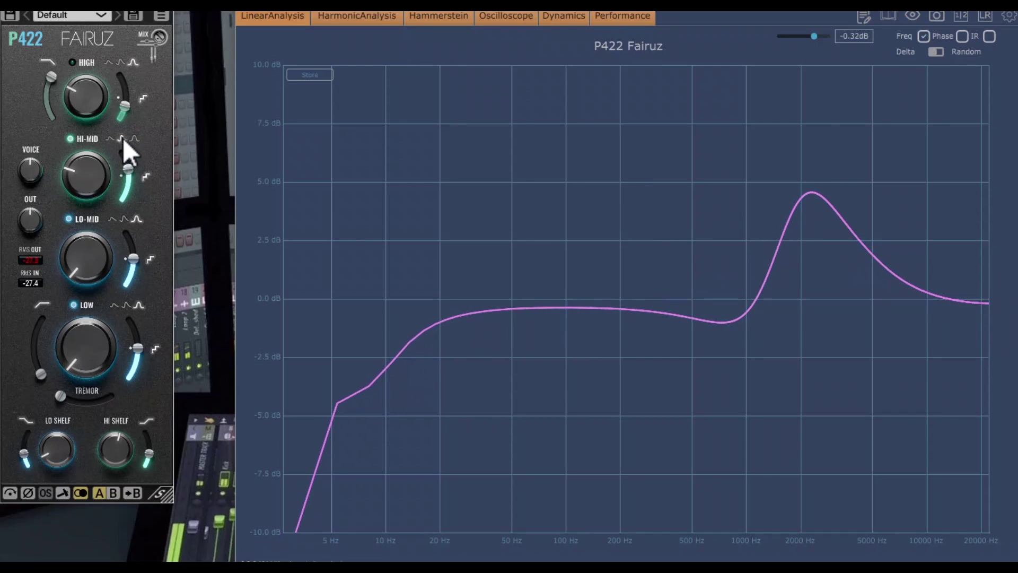
{"action": "left_click", "coordinate": [112, 140]}
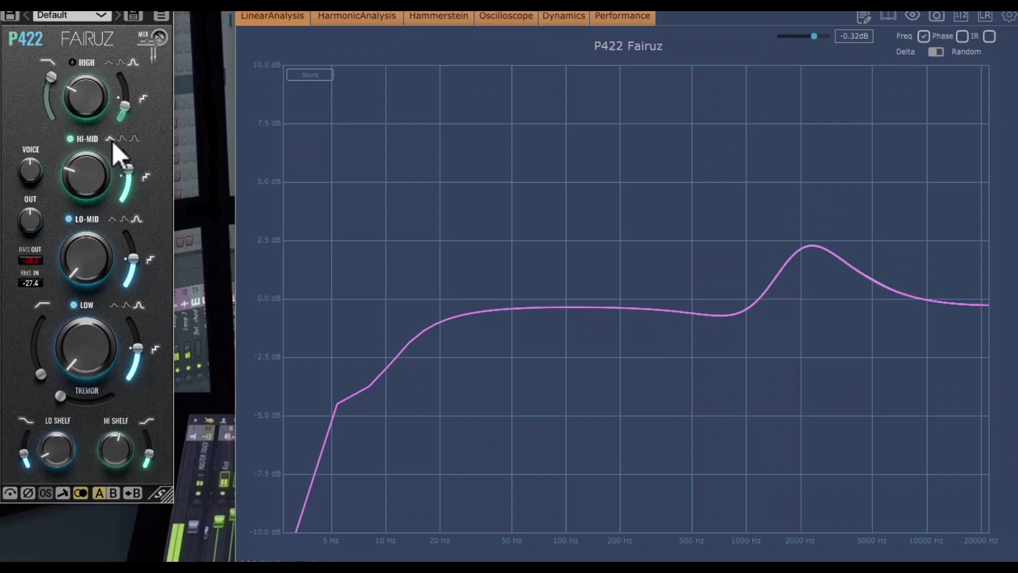
{"action": "mouse_move", "coordinate": [134, 161]}
{"action": "left_click", "coordinate": [123, 140]}
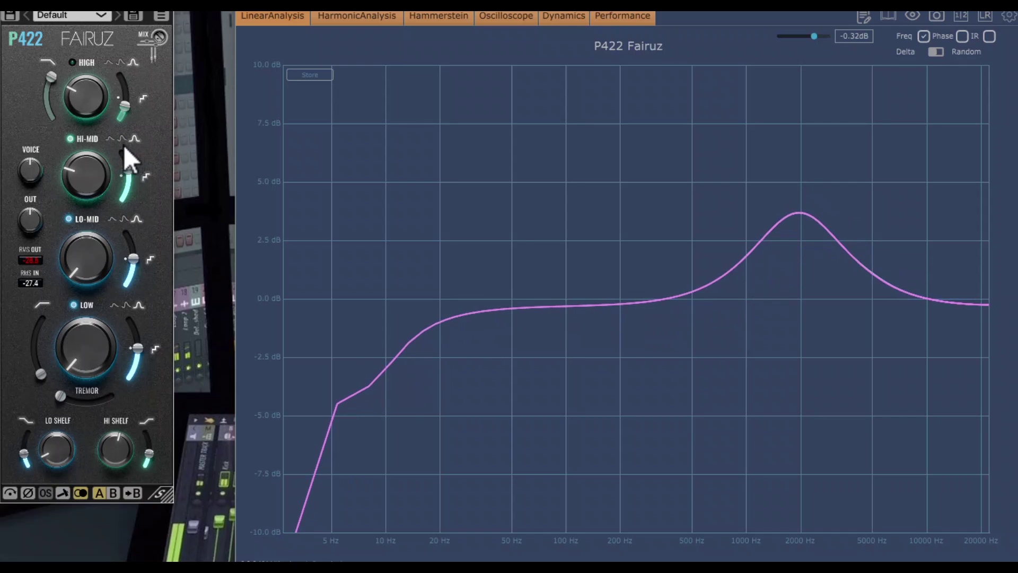
{"action": "mouse_move", "coordinate": [69, 177]}
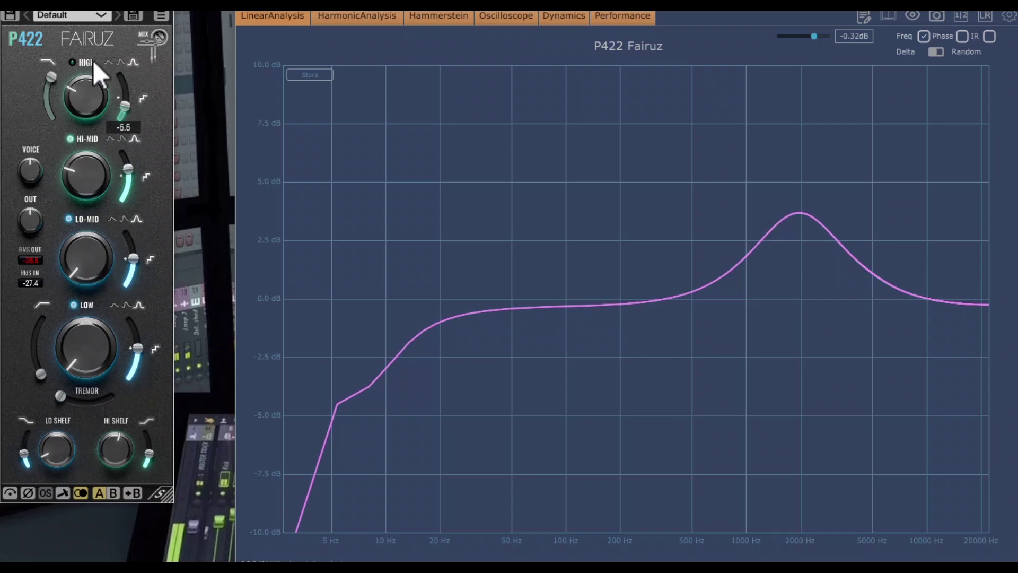
{"action": "mouse_move", "coordinate": [71, 158]}
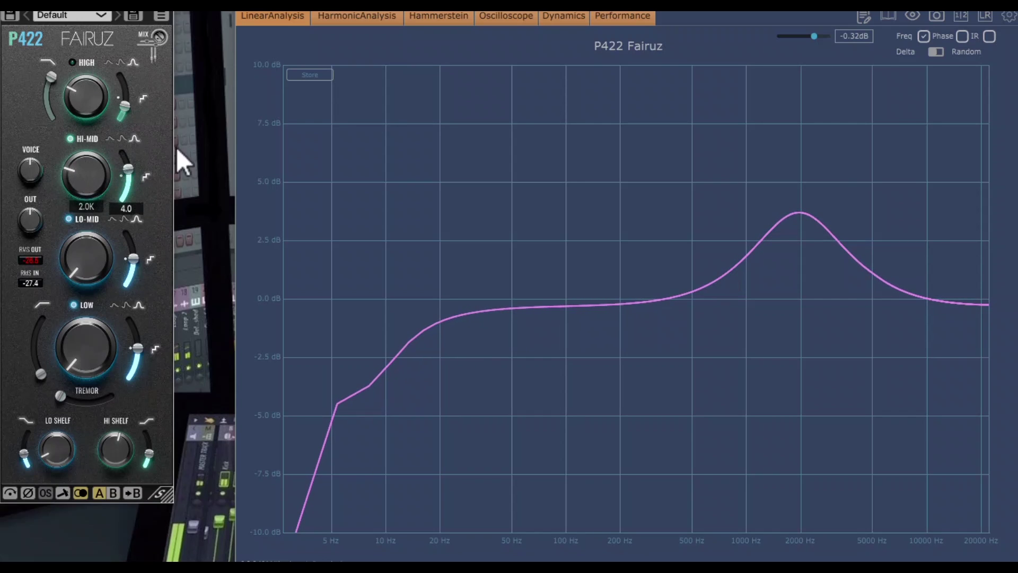
{"action": "left_click", "coordinate": [123, 138]}
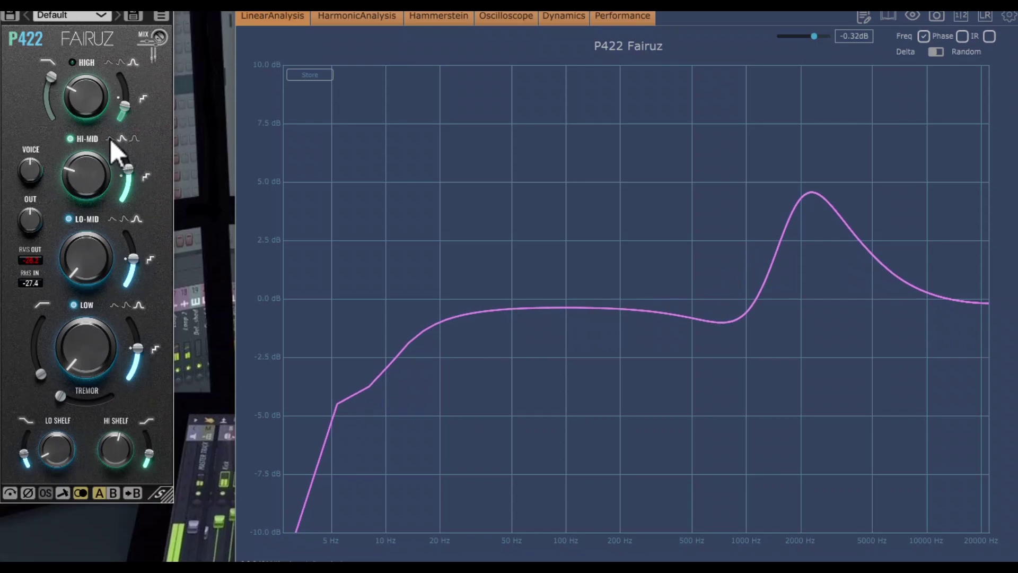
{"action": "left_click", "coordinate": [110, 138]}
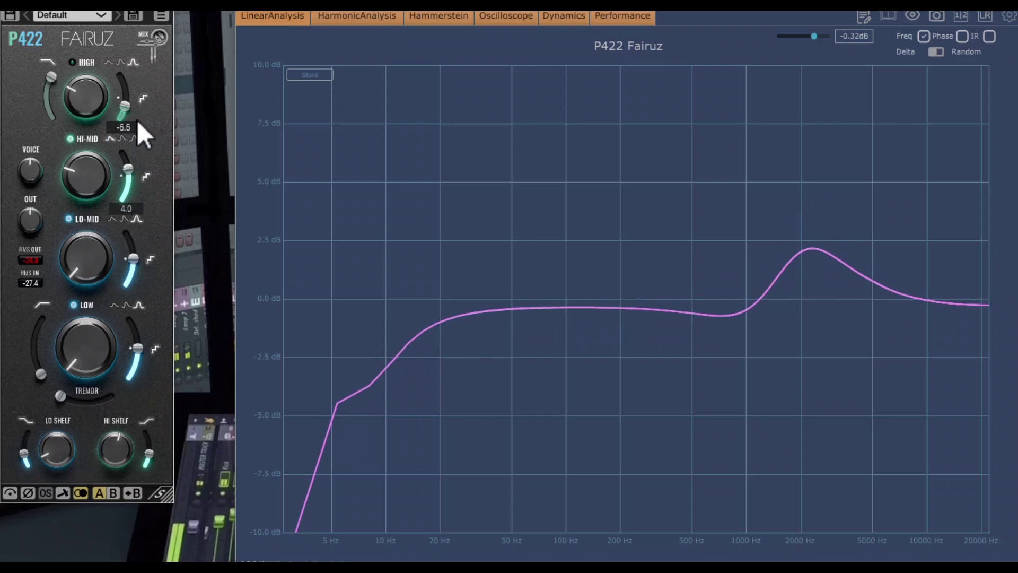
{"action": "left_click", "coordinate": [135, 138]}
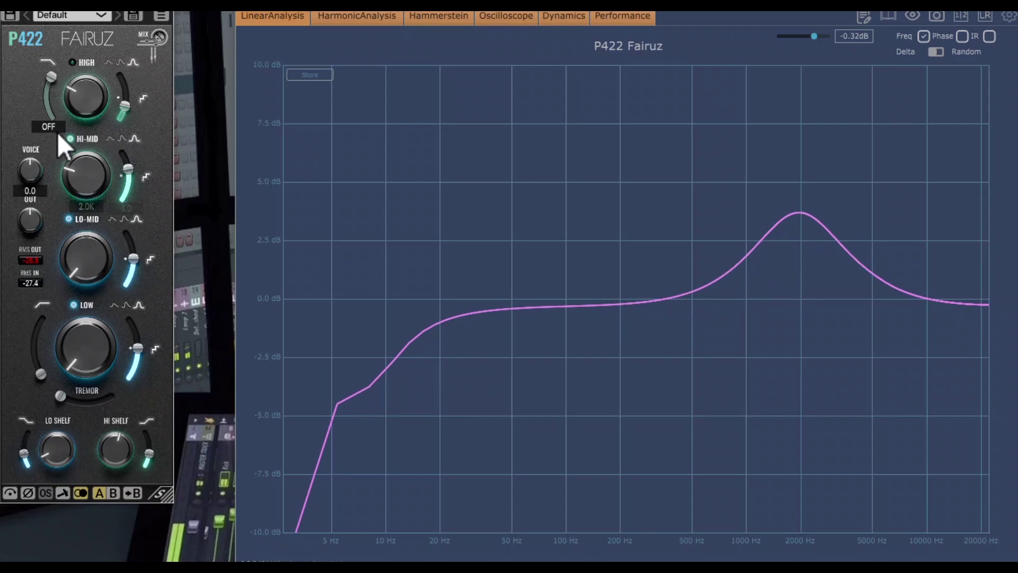
- Switch off the Hi-Mid band, re-enable the High band, and set the High gain to 5.0
{"action": "left_click", "coordinate": [70, 139]}
{"action": "left_click", "coordinate": [73, 62]}
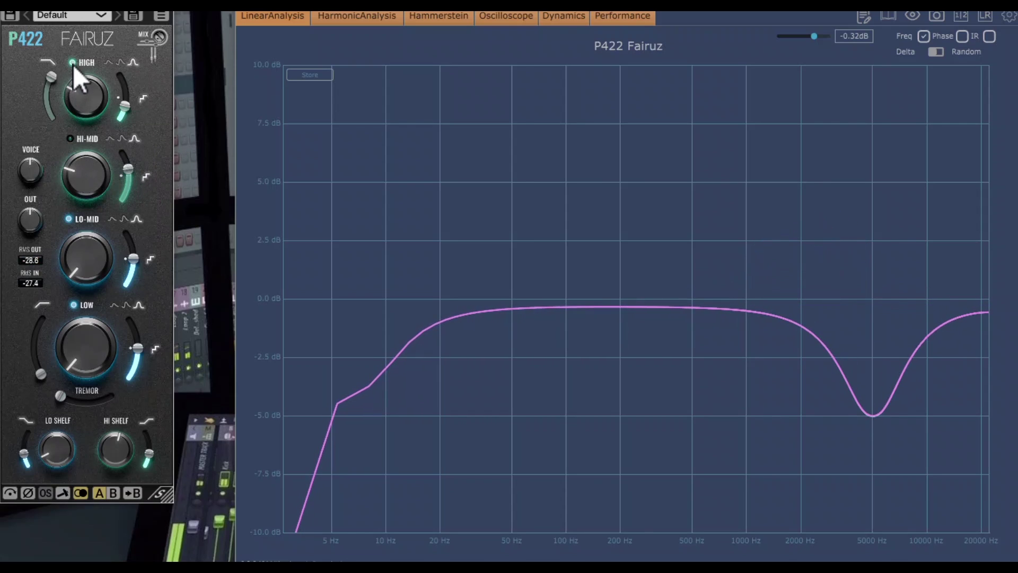
{"action": "left_click_drag", "start_coordinate": [130, 106], "coordinate": [132, 78]}
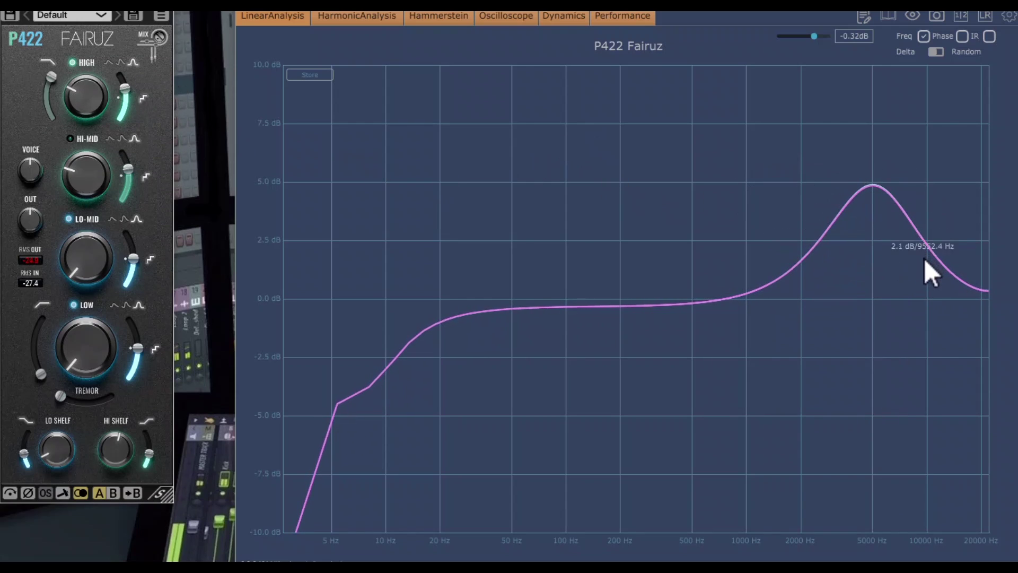
{"action": "mouse_move", "coordinate": [123, 116]}
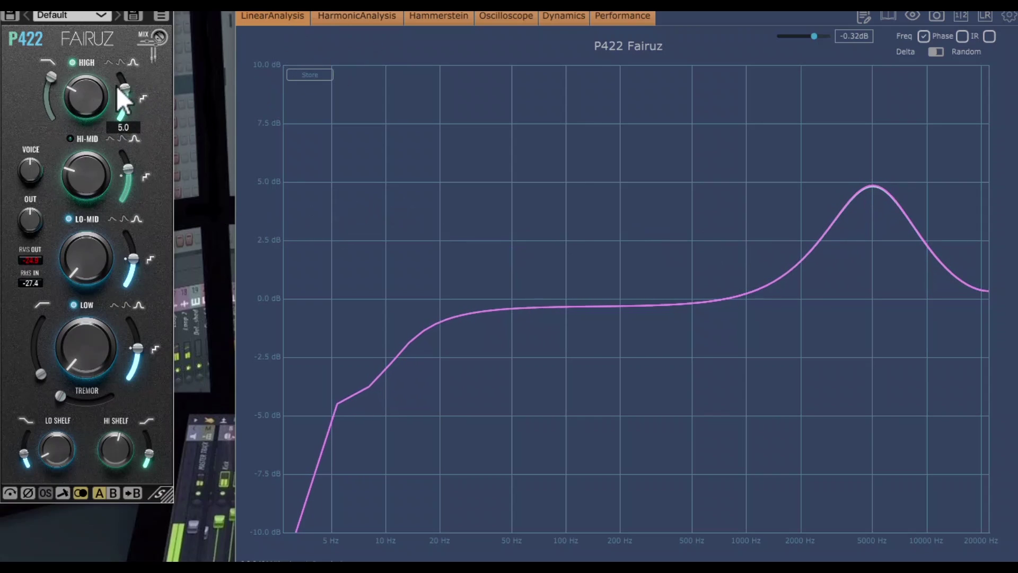
- Change the analyzer to HarmonicAnalysis to examine the plugin's harmonic content
{"action": "left_click", "coordinate": [347, 18]}
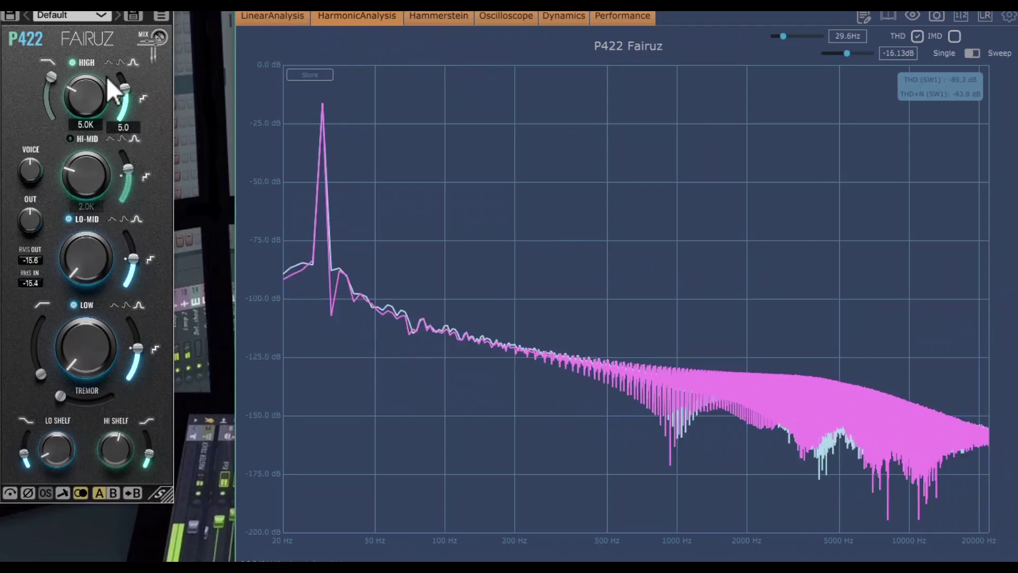
- Enable the equalizer's harmonic coloration and OS oversampling to examine the added harmonics
{"action": "mouse_move", "coordinate": [124, 89]}
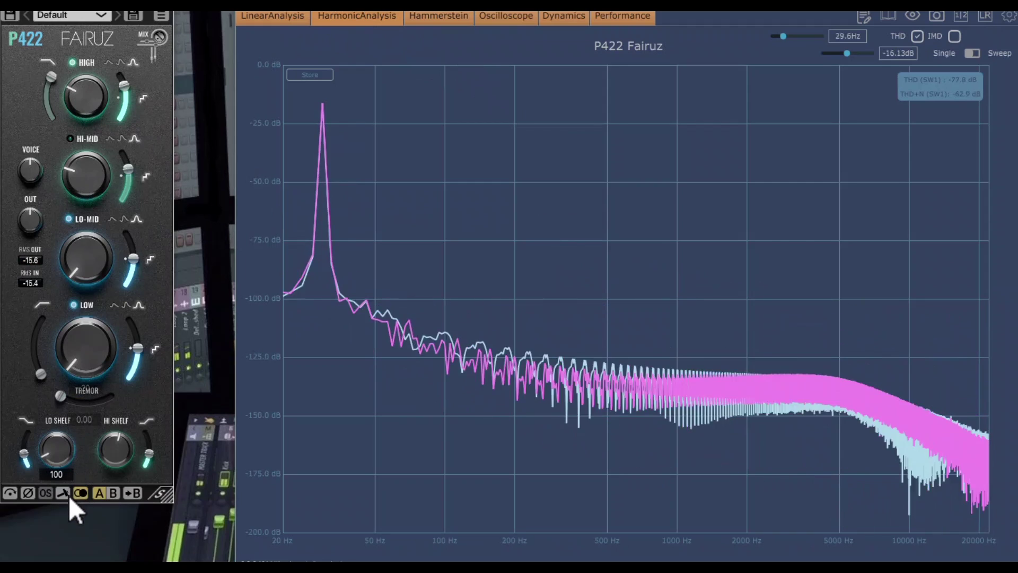
{"action": "left_click", "coordinate": [64, 494]}
{"action": "left_click", "coordinate": [49, 493]}
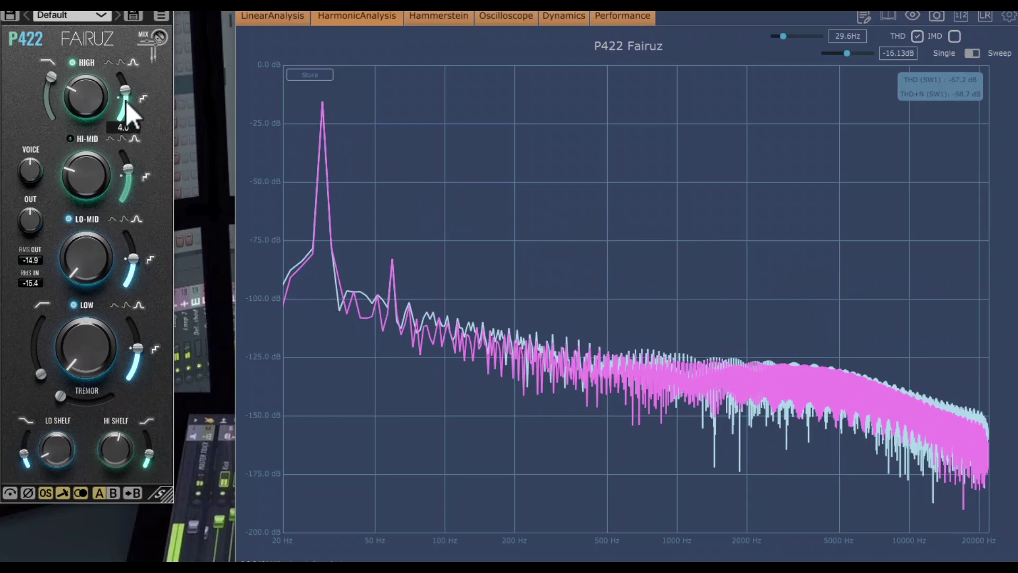
- Lower the High band's gain slightly below zero, and switch the band off and on to compare its harmonics
{"action": "left_click_drag", "start_coordinate": [125, 113], "coordinate": [128, 121]}
{"action": "left_click", "coordinate": [73, 62]}
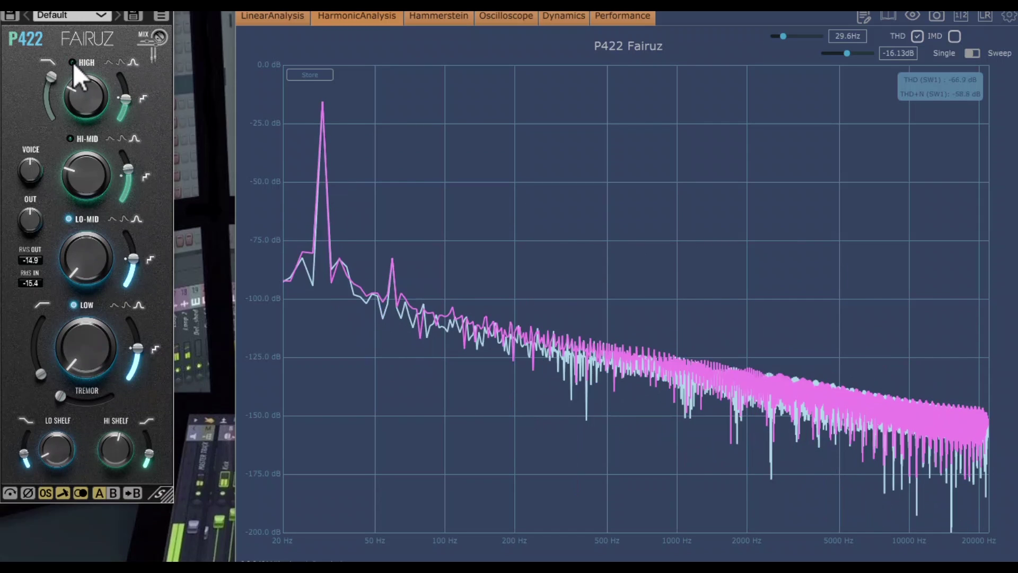
{"action": "left_click", "coordinate": [73, 63]}
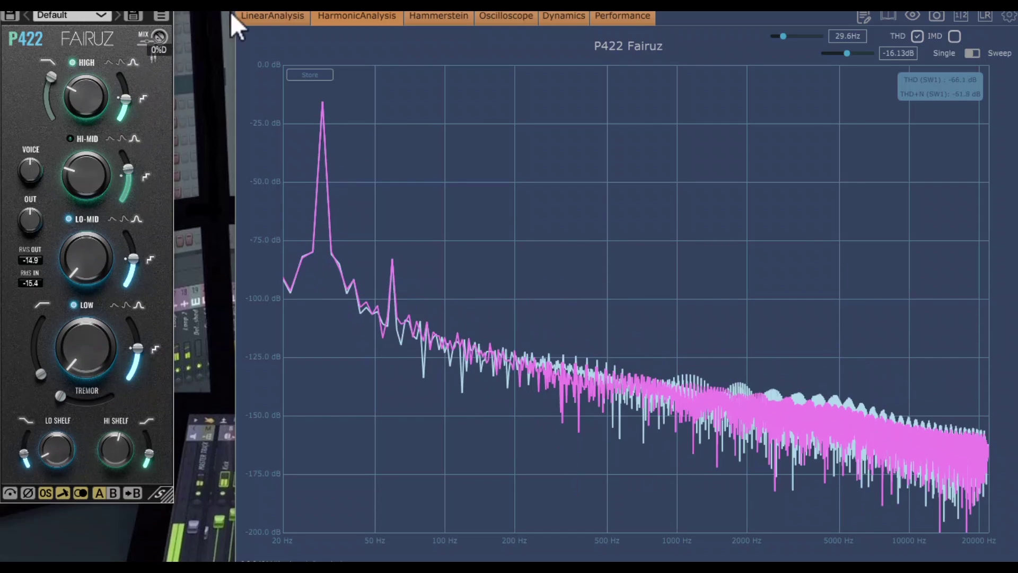
- Change the analyzer to LinearAnalysis, and boost the Low band by about 6 dB at 100 Hz
{"action": "left_click", "coordinate": [284, 16]}
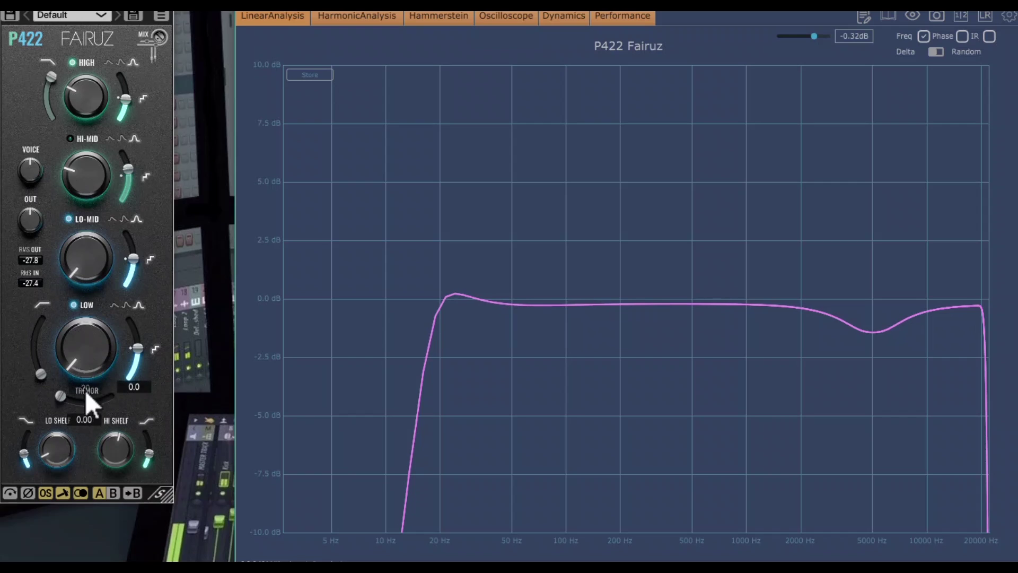
{"action": "left_click_drag", "start_coordinate": [74, 358], "coordinate": [94, 279]}
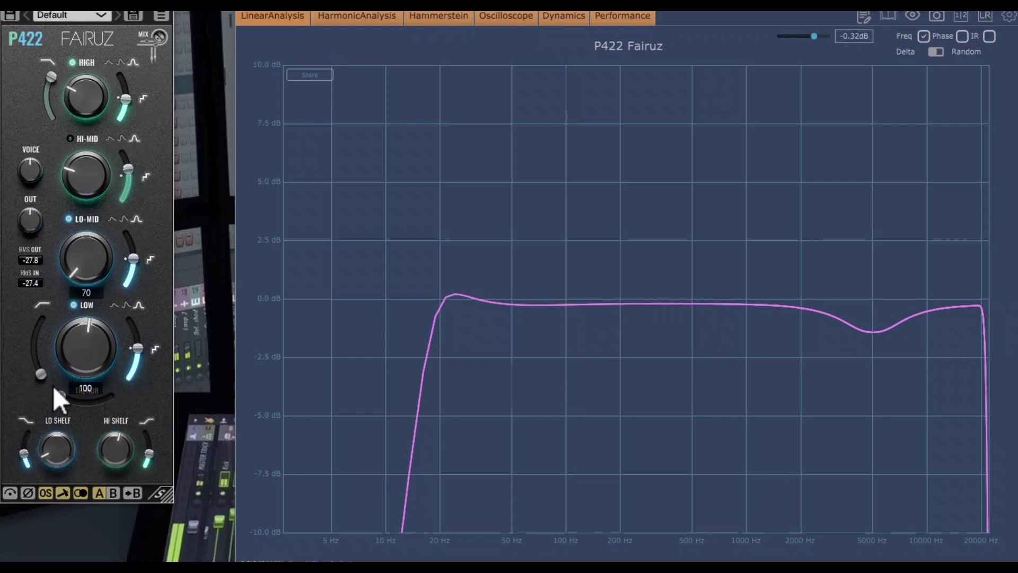
{"action": "left_click_drag", "start_coordinate": [139, 347], "coordinate": [137, 311]}
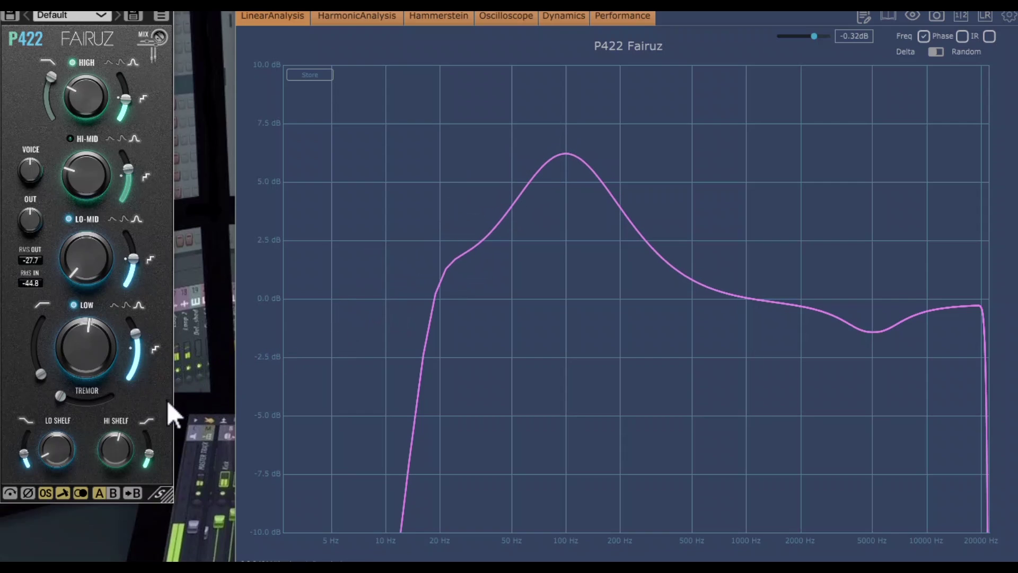
- Raise Tremor to 1.00 to check its effect, then reduce it to a small amount and set the Low gain to 4.5
{"action": "left_click_drag", "start_coordinate": [62, 396], "coordinate": [119, 387]}
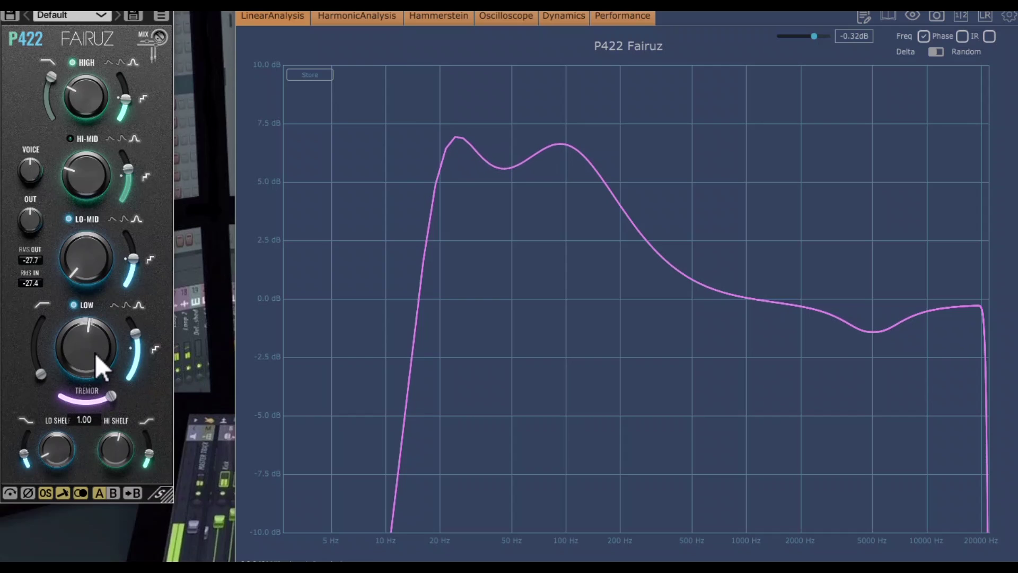
{"action": "left_click_drag", "start_coordinate": [41, 373], "coordinate": [74, 402]}
{"action": "left_click_drag", "start_coordinate": [148, 327], "coordinate": [147, 345]}
{"action": "mouse_move", "coordinate": [80, 328]}
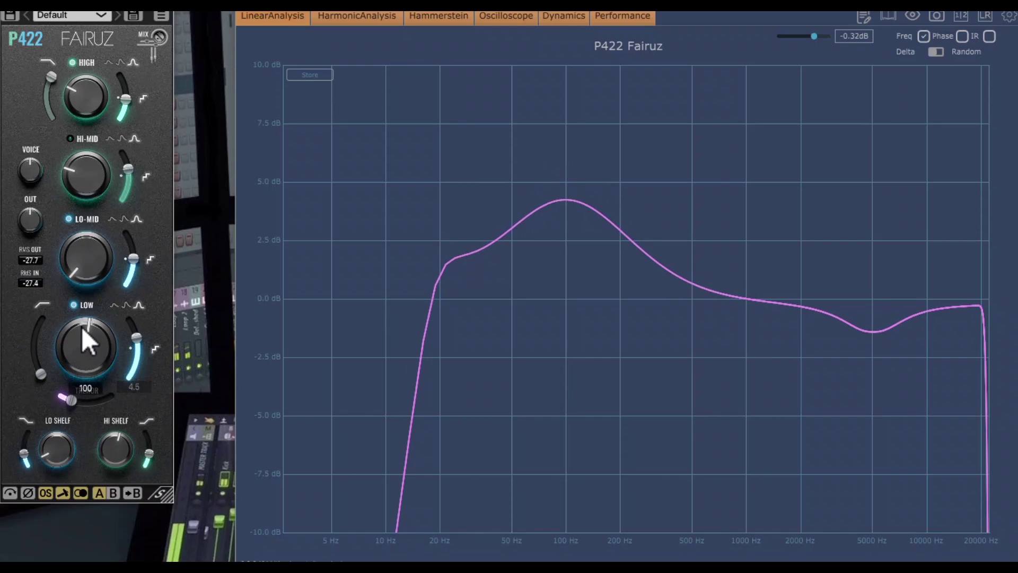